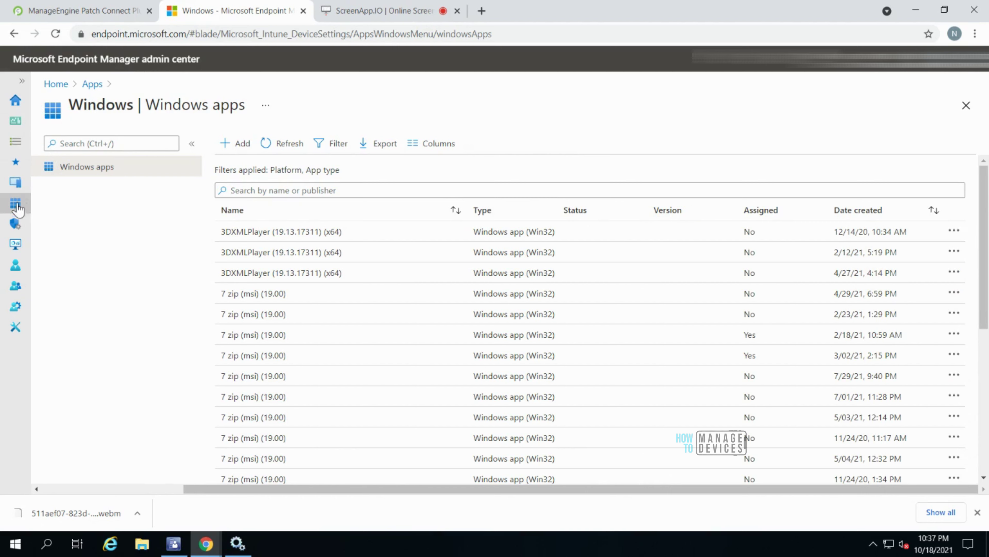
# - Search the Windows apps for "safari" and open Updates For Apple Safari (5.1.7)
pyautogui.click(266, 190)
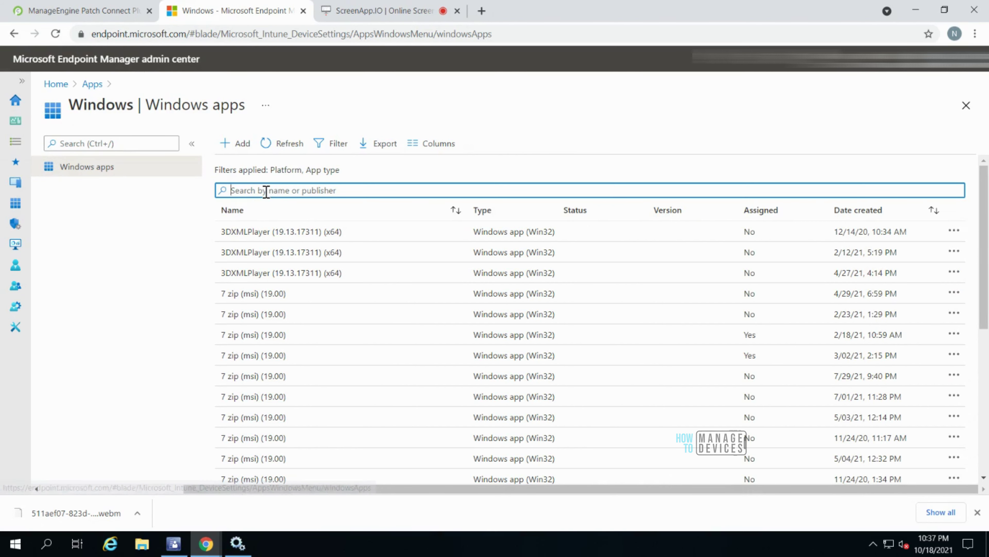
pyautogui.write('safari')
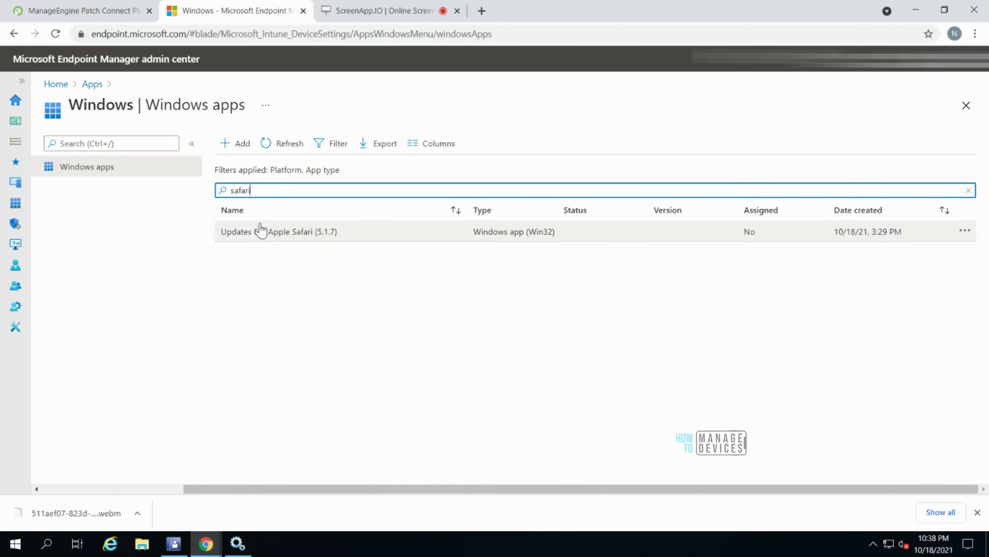
pyautogui.click(250, 233)
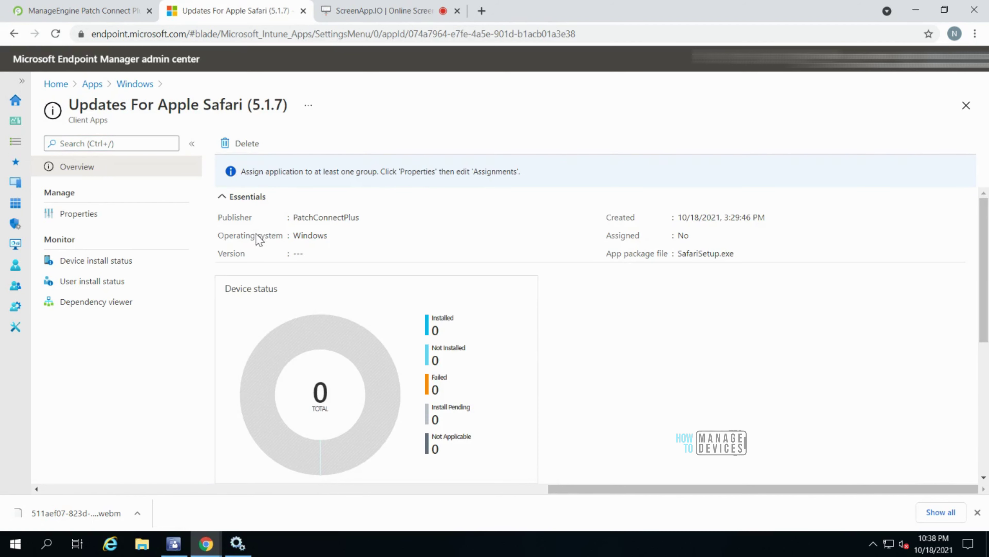
# - Review the Apple Safari update's properties, from app information down to detection rules, dependencies and supersedence
pyautogui.click(71, 221)
pyautogui.scroll(-10, 546, 290)
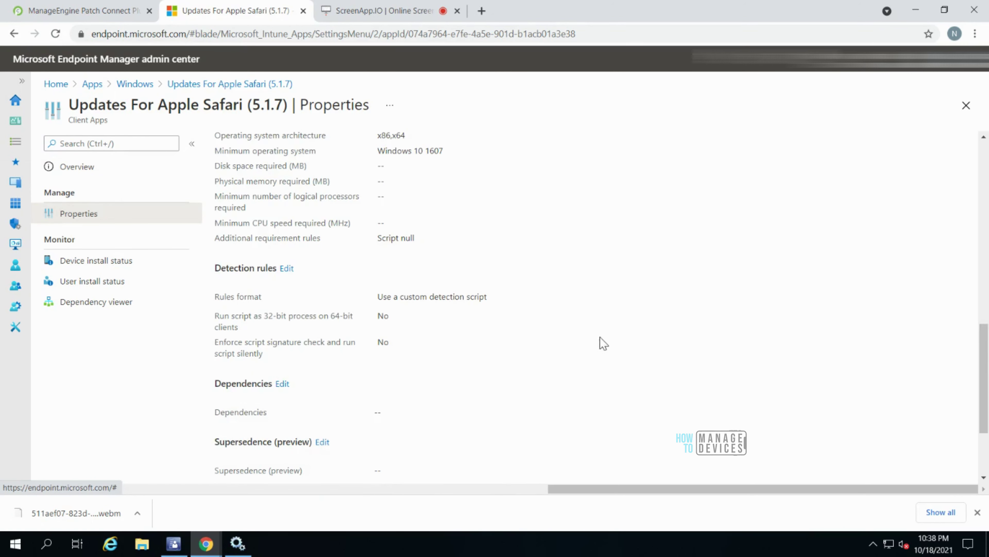
pyautogui.scroll(10, 602, 348)
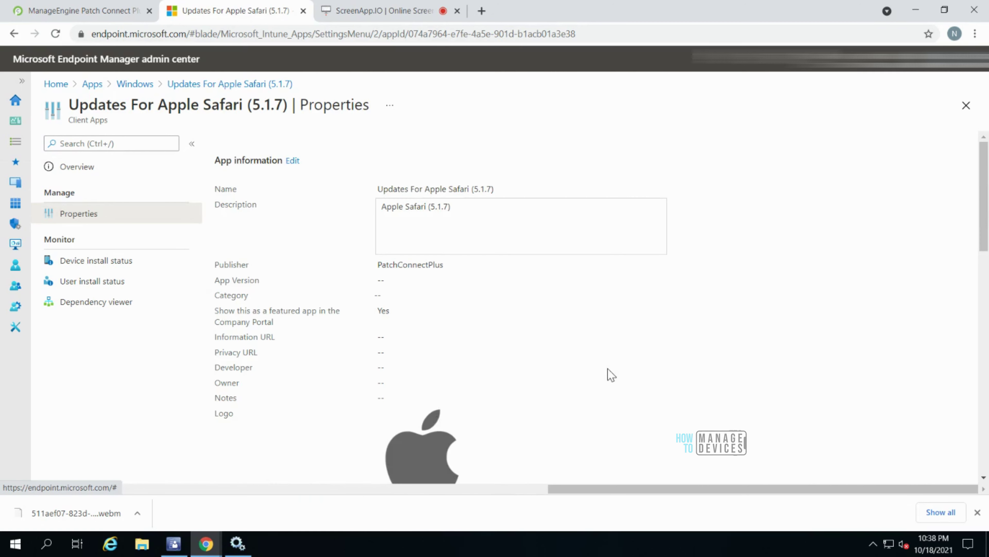
pyautogui.scroll(-2, 557, 364)
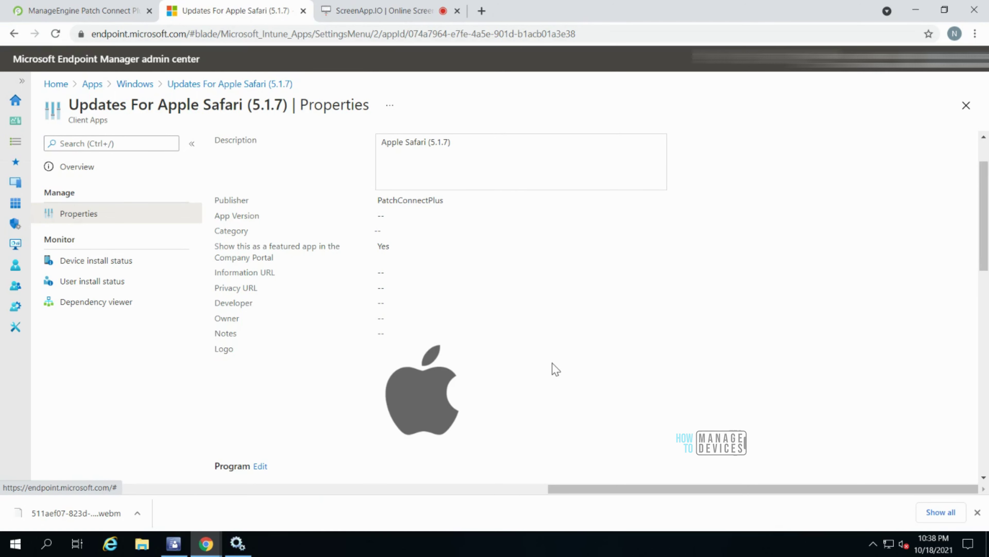
pyautogui.scroll(2, 555, 369)
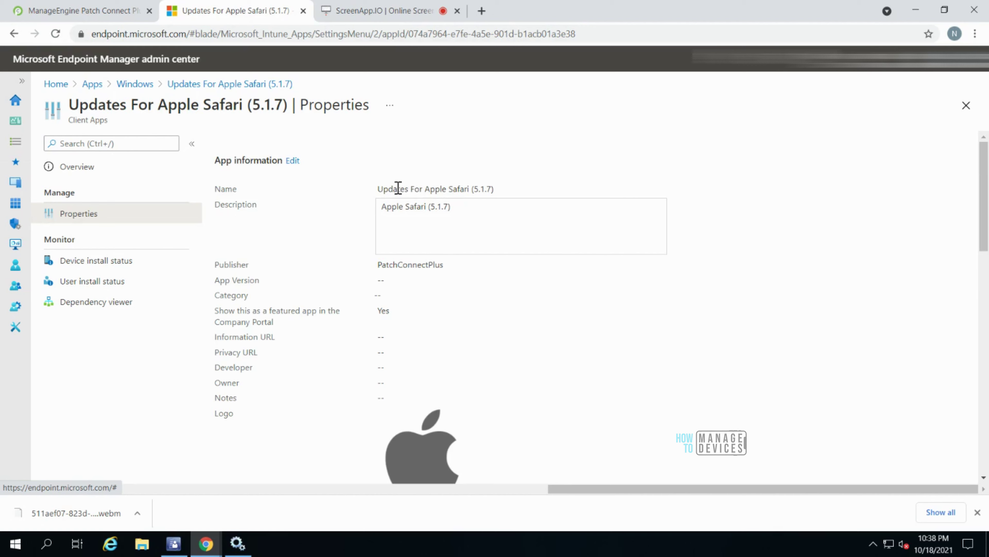
# - Inspect the Safari app's editable Program, Requirements and Detection rules settings, then leave the editor without saving
pyautogui.click(292, 160)
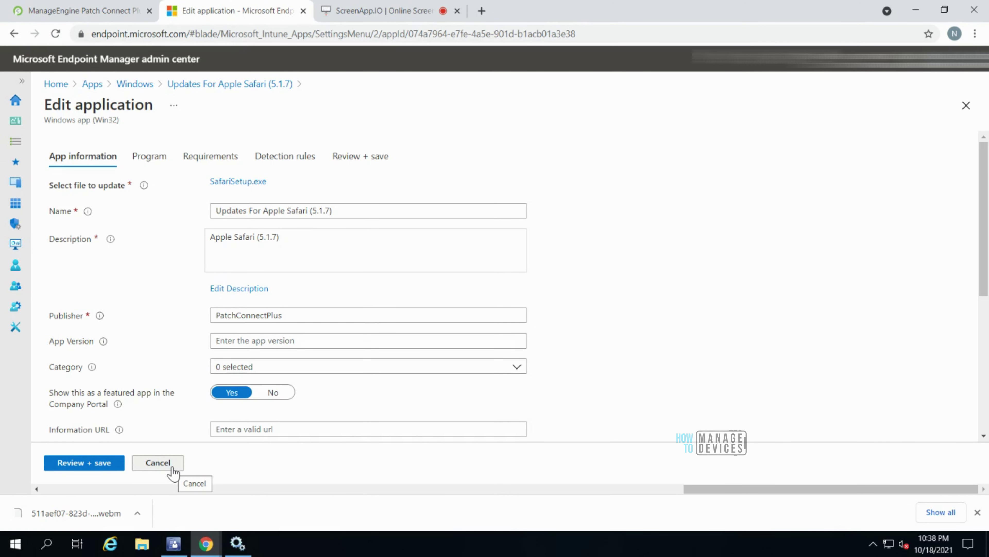
pyautogui.click(137, 160)
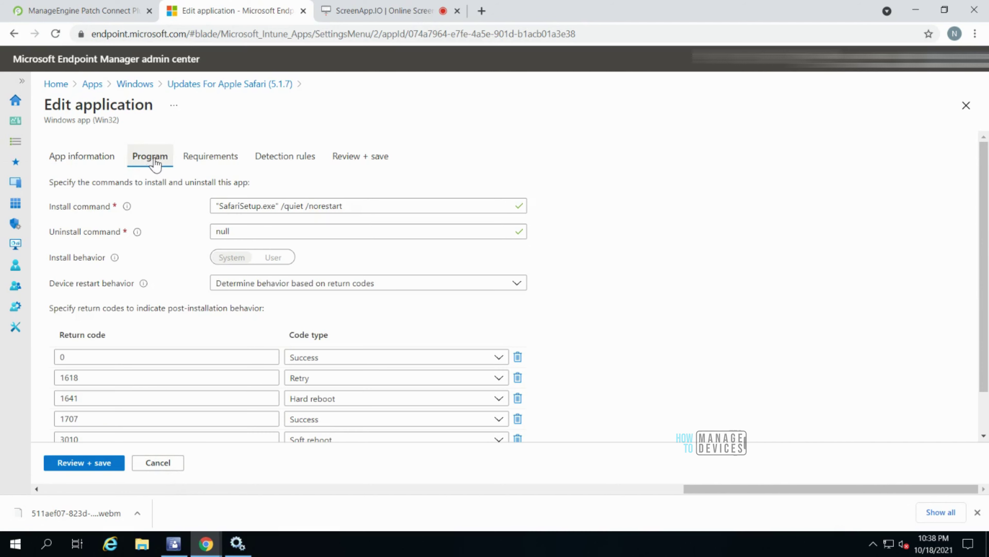
pyautogui.moveTo(364, 206); pyautogui.dragTo(206, 210)
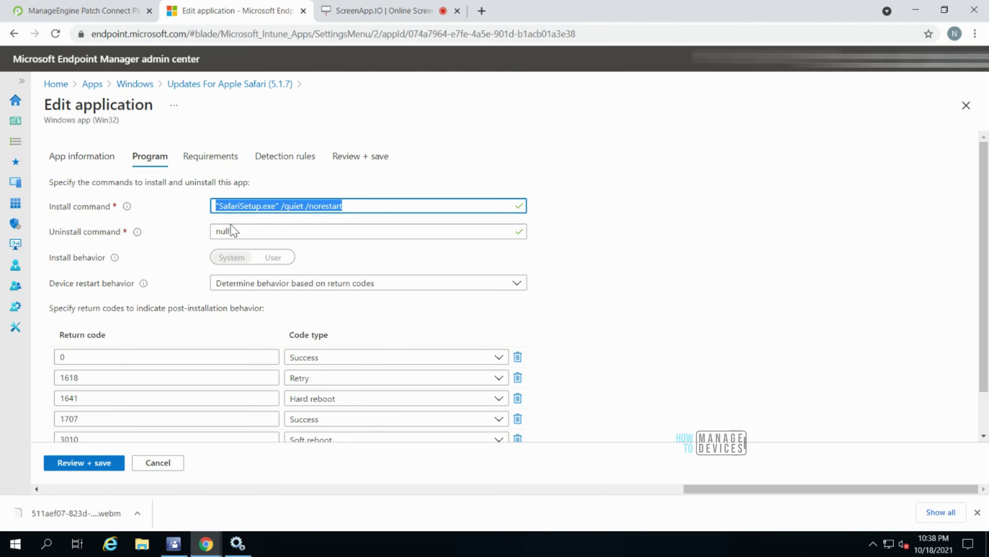
pyautogui.click(212, 157)
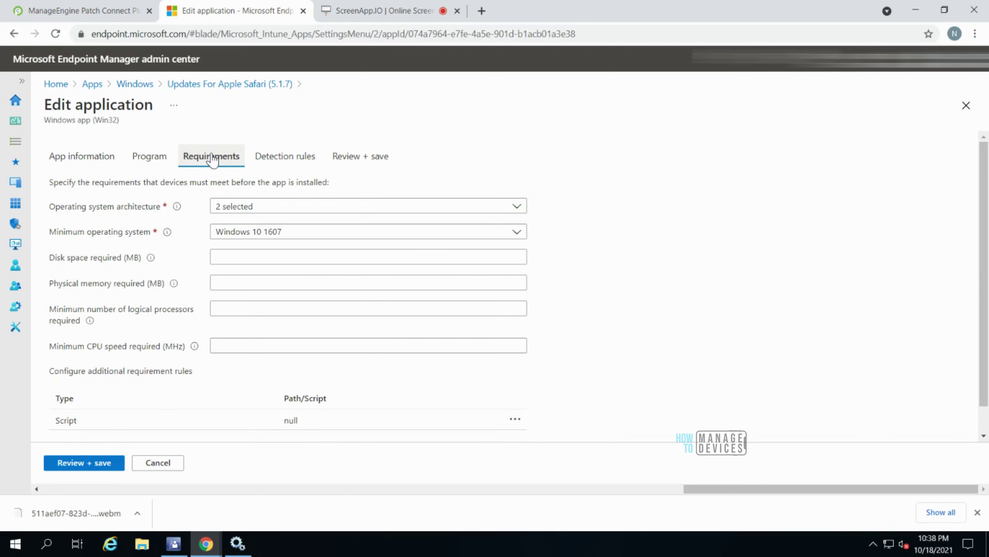
pyautogui.click(277, 160)
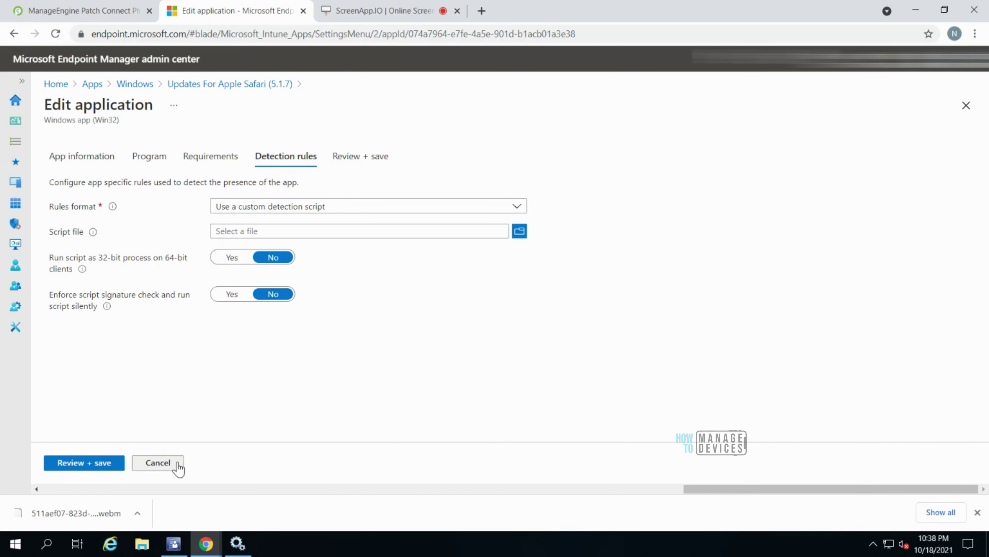
pyautogui.click(157, 463)
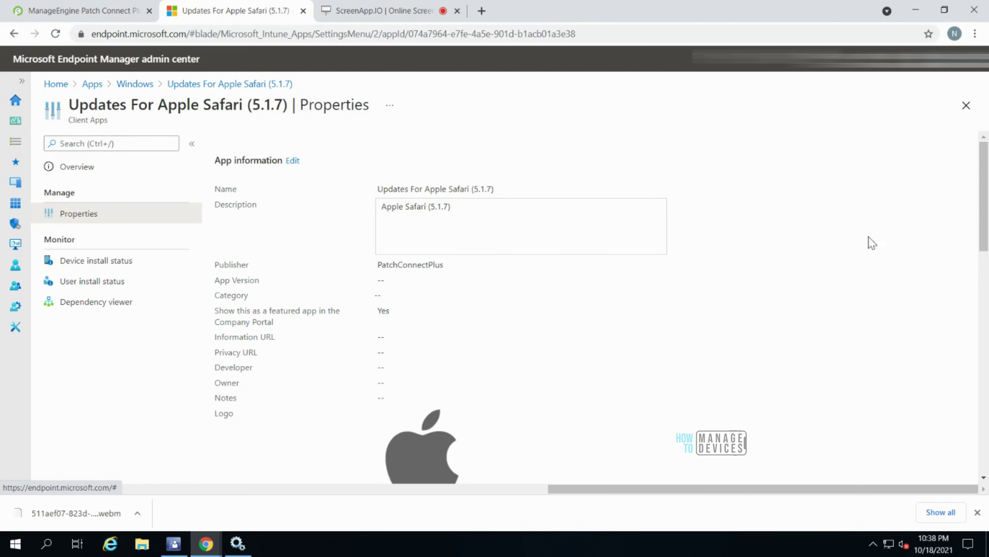
# - Return from the Safari app's properties to the Windows apps list with the safari search
pyautogui.moveTo(984, 228); pyautogui.dragTo(976, 194)
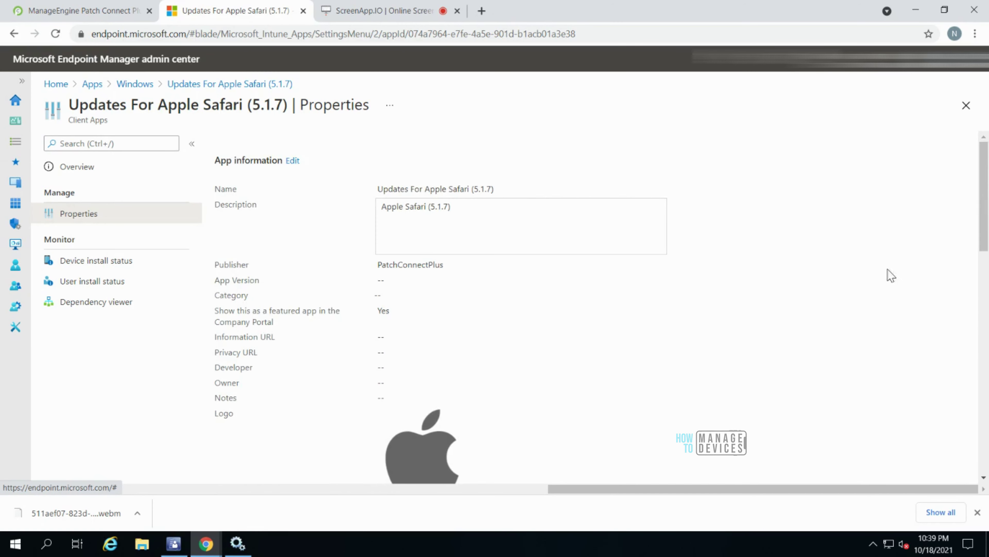
pyautogui.click(193, 86)
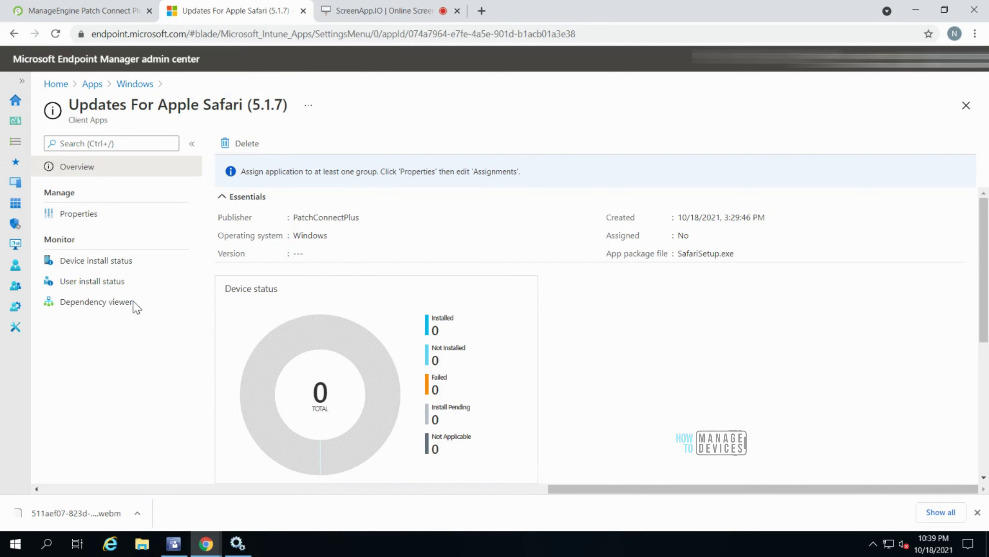
pyautogui.click(129, 85)
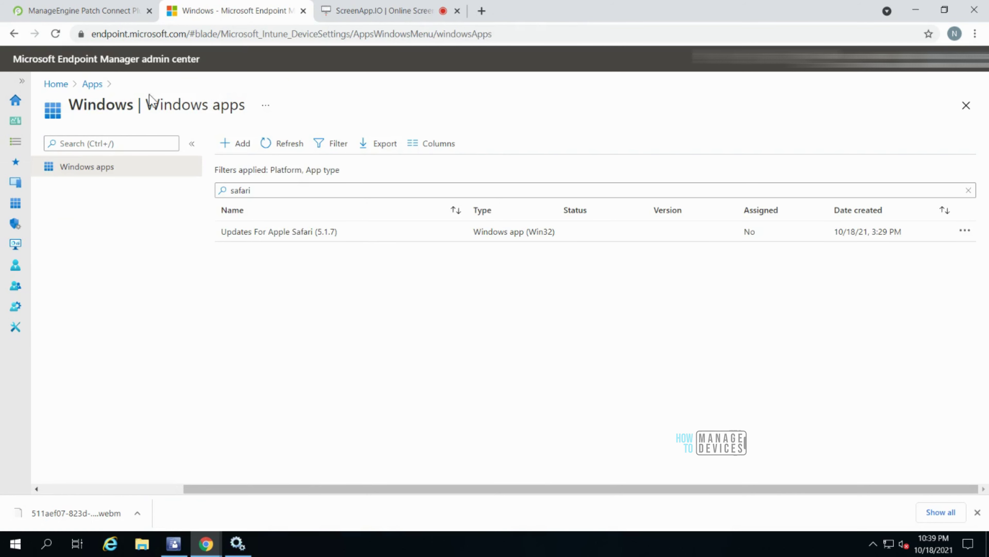
pyautogui.click(251, 190)
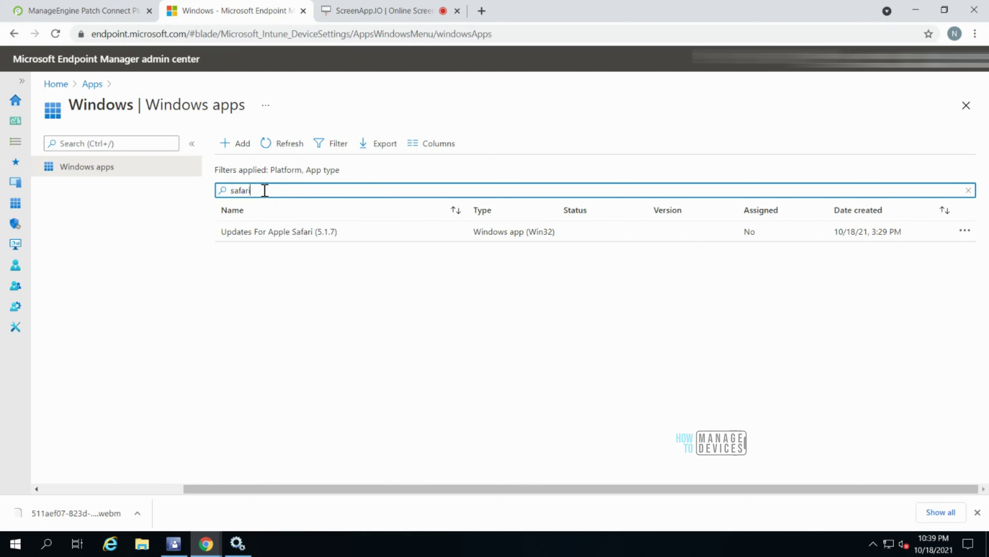
# - Switch to ManageEngine Patch Connect Plus and show the third-party updates for SCCM
pyautogui.click(116, 13)
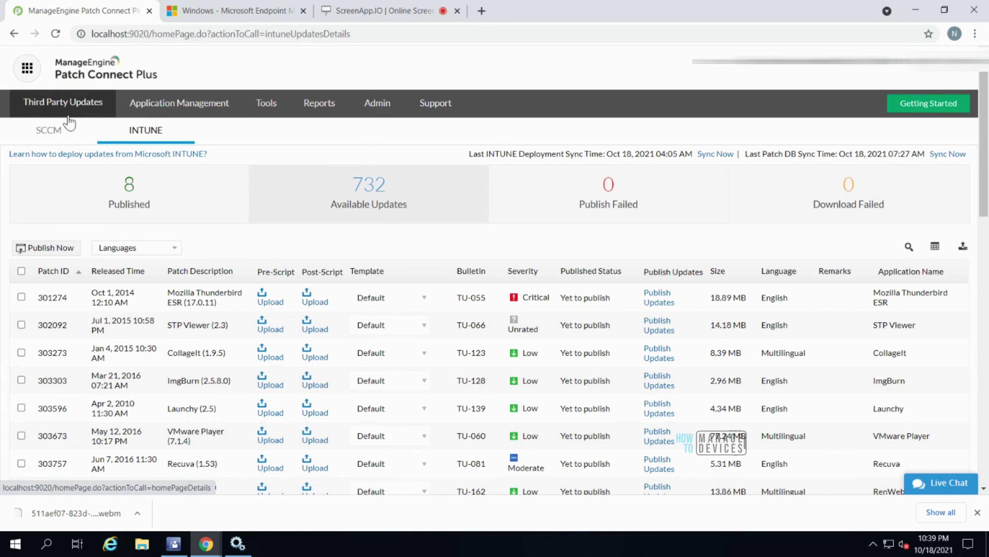
pyautogui.click(88, 115)
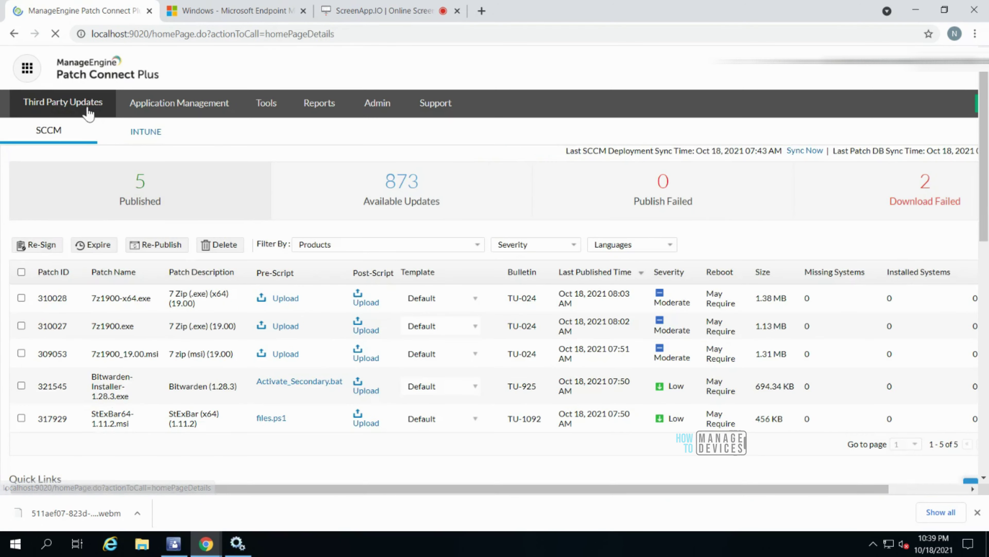
pyautogui.click(57, 137)
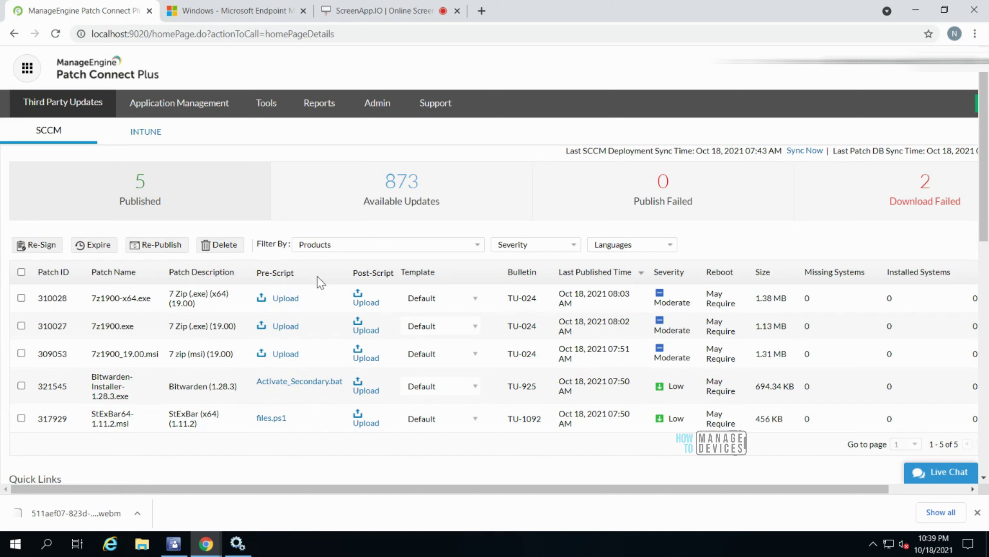
# - Examine the columns of the published SCCM updates, including severity, reboot requirement and missing, installed and failed systems
pyautogui.moveTo(497, 489); pyautogui.dragTo(818, 504)
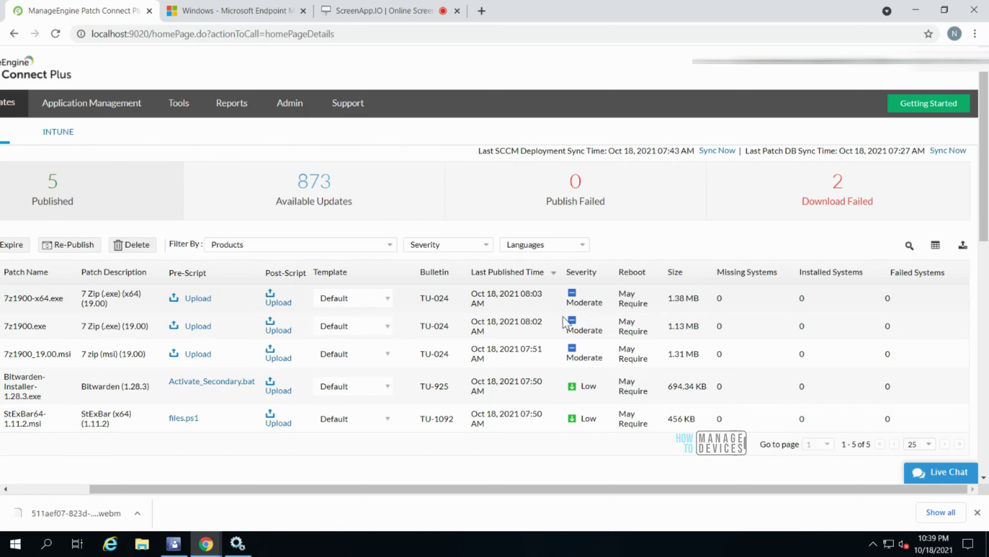
pyautogui.moveTo(597, 386); pyautogui.dragTo(586, 361)
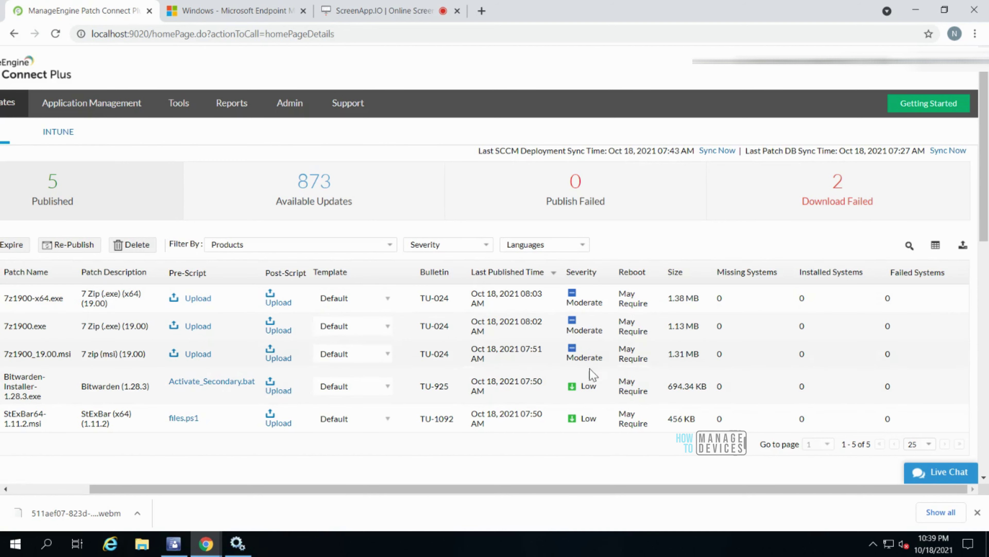
pyautogui.click(500, 464)
pyautogui.moveTo(515, 492); pyautogui.dragTo(378, 493)
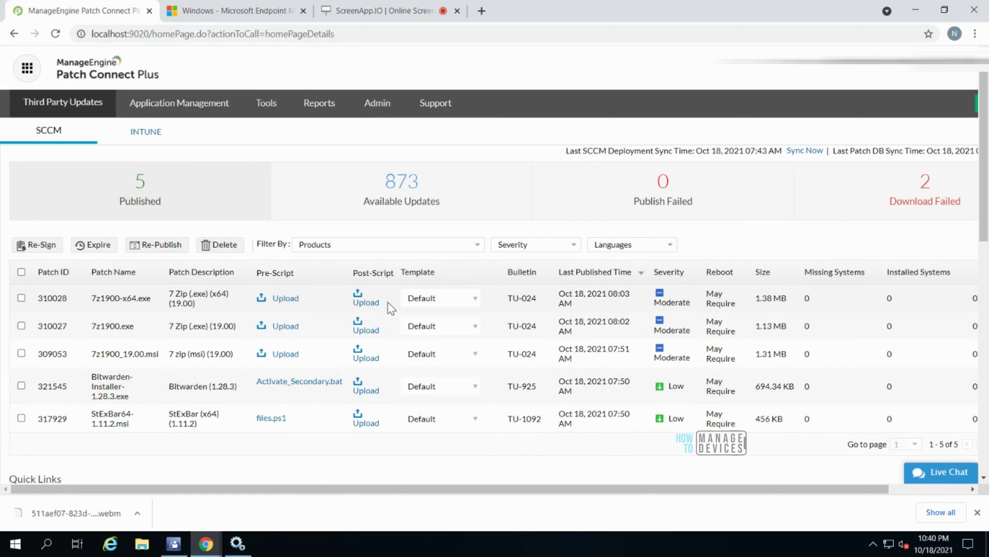
# - Show the third-party updates for Intune and look through the published patches
pyautogui.click(144, 130)
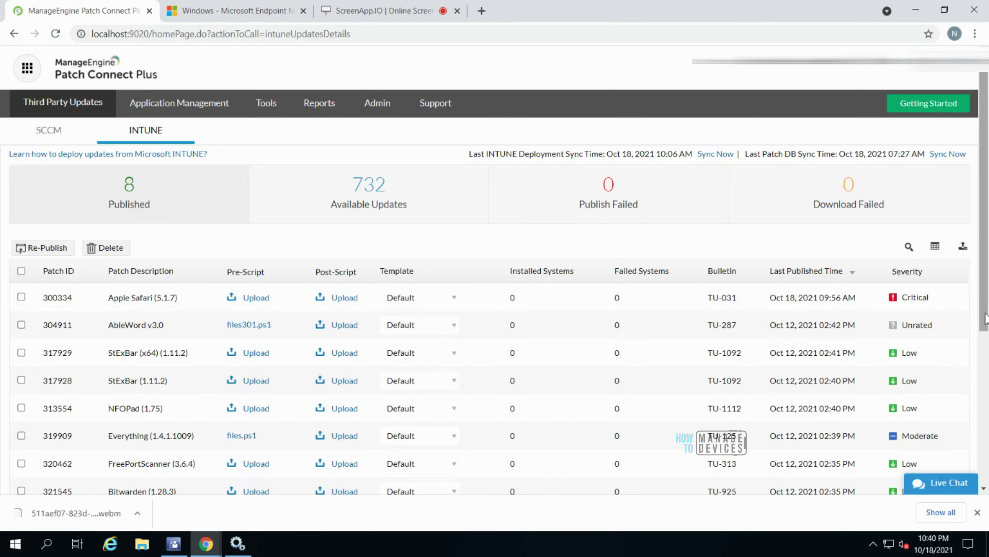
pyautogui.moveTo(984, 318); pyautogui.dragTo(988, 376)
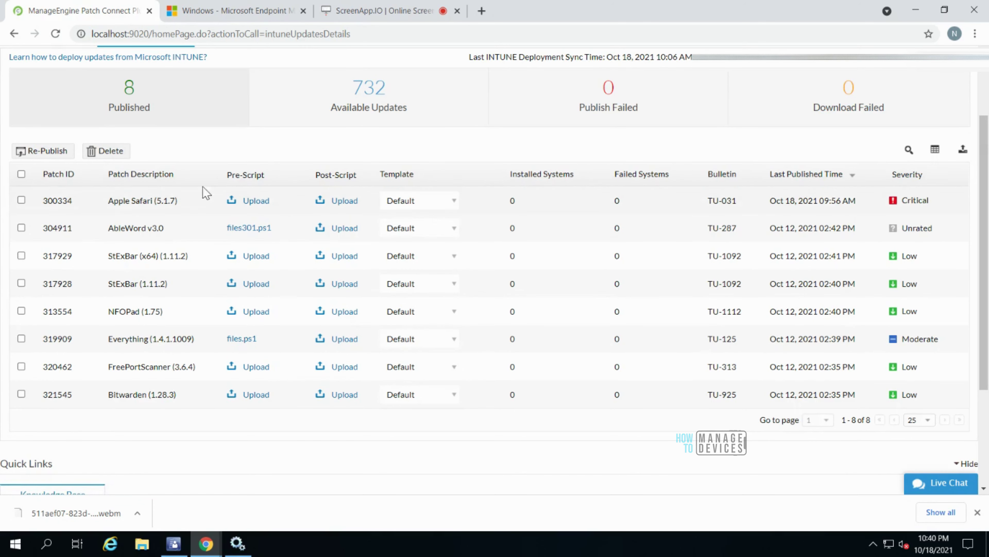
pyautogui.scroll(3, 261, 172)
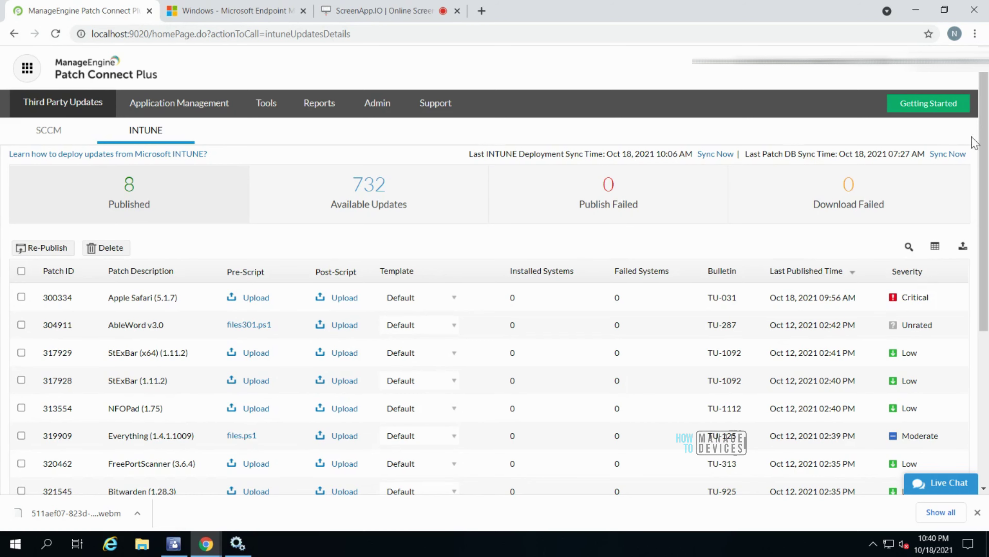
# - Compare the published Intune updates with the available ones and look through the available updates list
pyautogui.hotkey('ctrl', 'a')
pyautogui.click(453, 214)
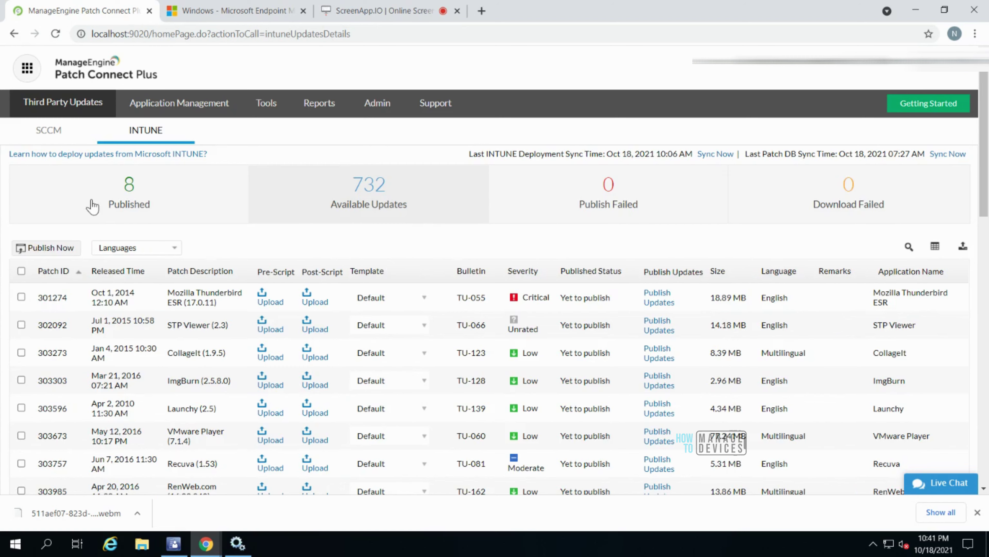
pyautogui.click(124, 209)
pyautogui.click(366, 206)
pyautogui.moveTo(982, 213); pyautogui.dragTo(987, 247)
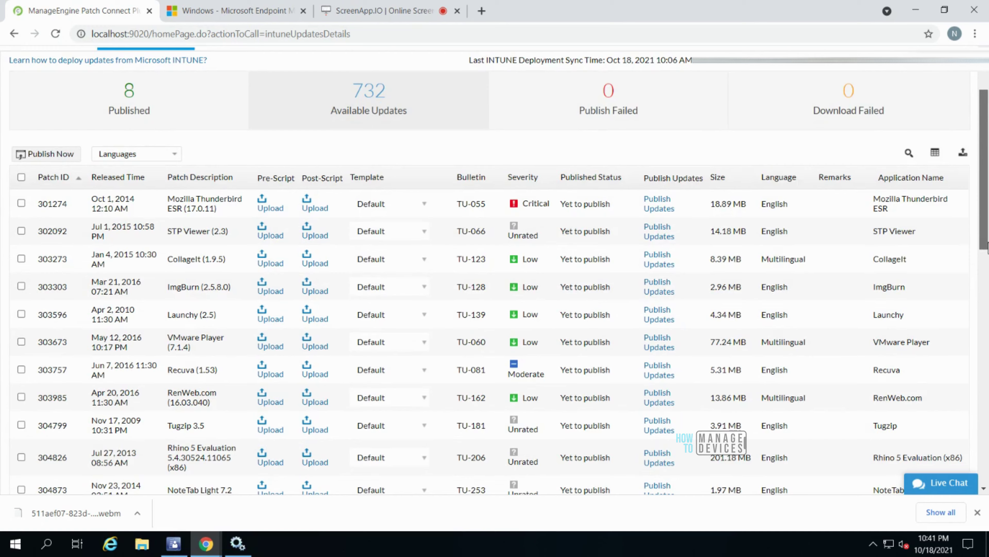
pyautogui.moveTo(987, 247); pyautogui.dragTo(958, 162)
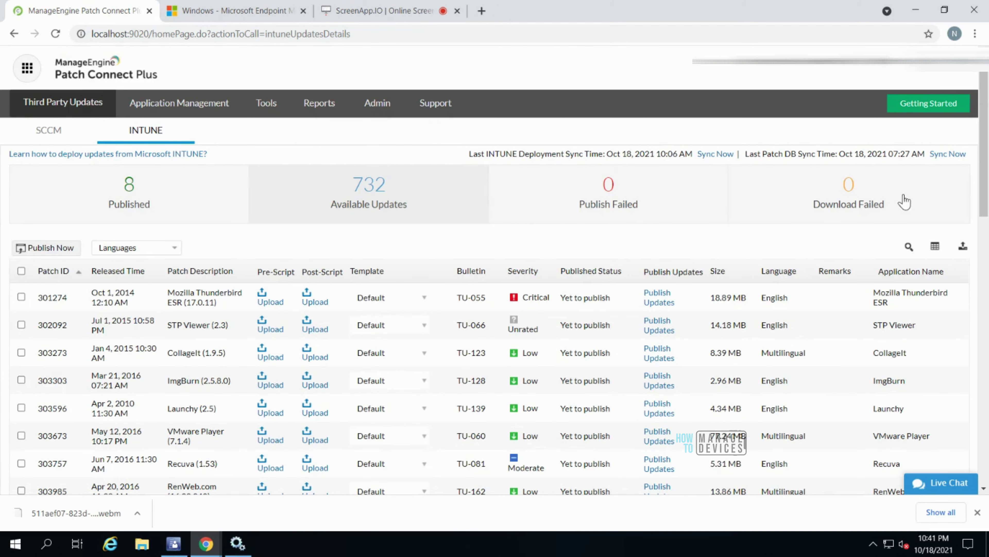
# - Try to filter the available Intune updates by entering "oracle" as the patch ID
pyautogui.click(907, 249)
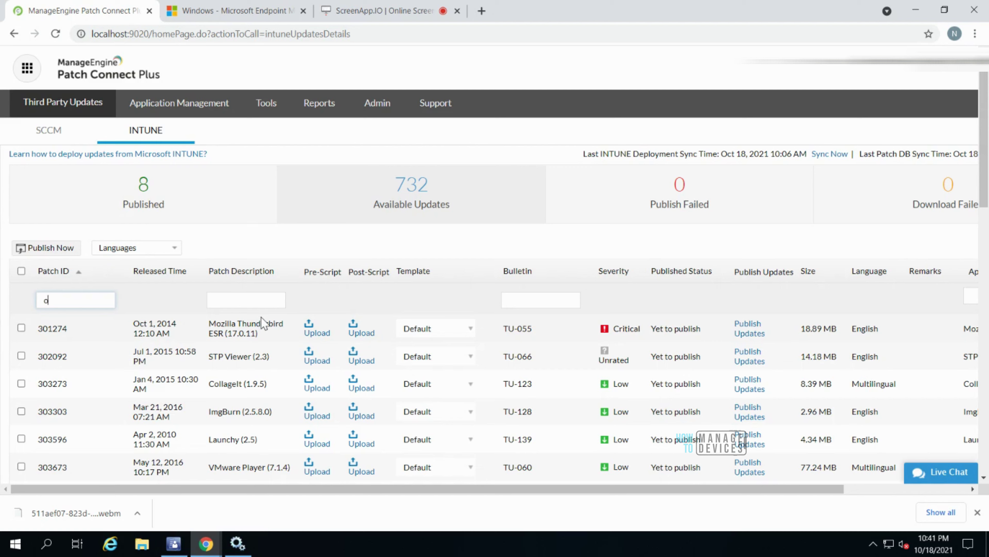
pyautogui.write('oracle')
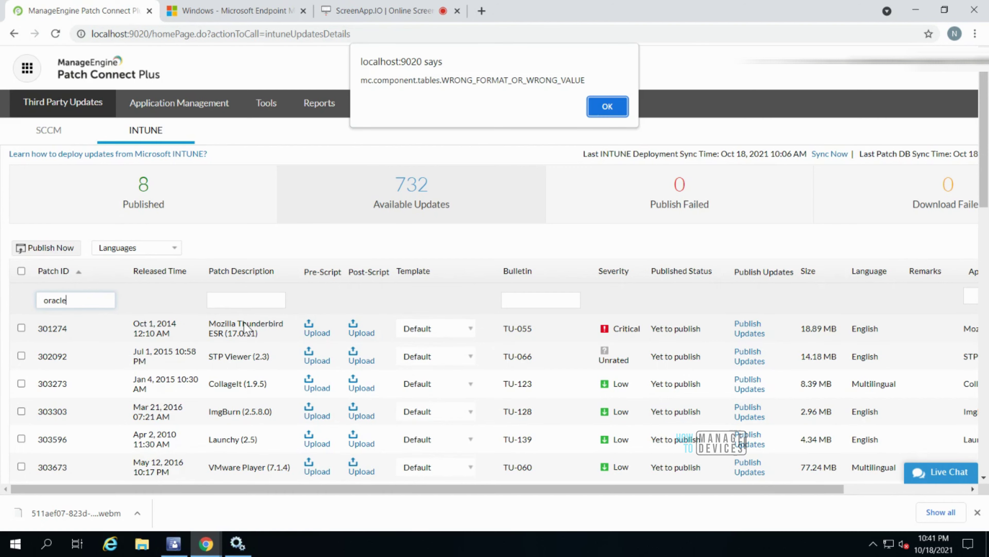
pyautogui.click(609, 108)
pyautogui.doubleClick(75, 302)
pyautogui.write('o')
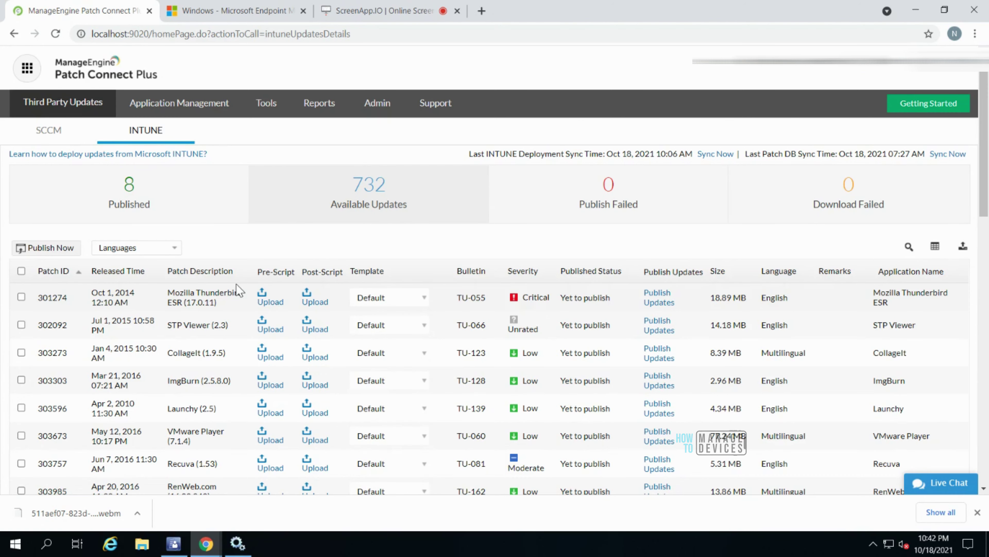
# - Filter the available Intune updates by the patch description "oracle"
pyautogui.click(908, 247)
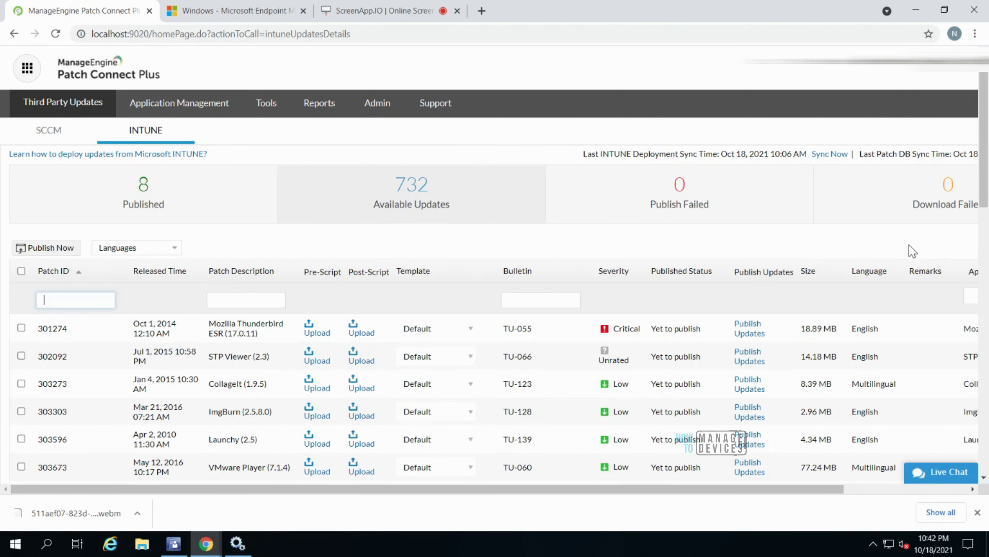
pyautogui.click(243, 297)
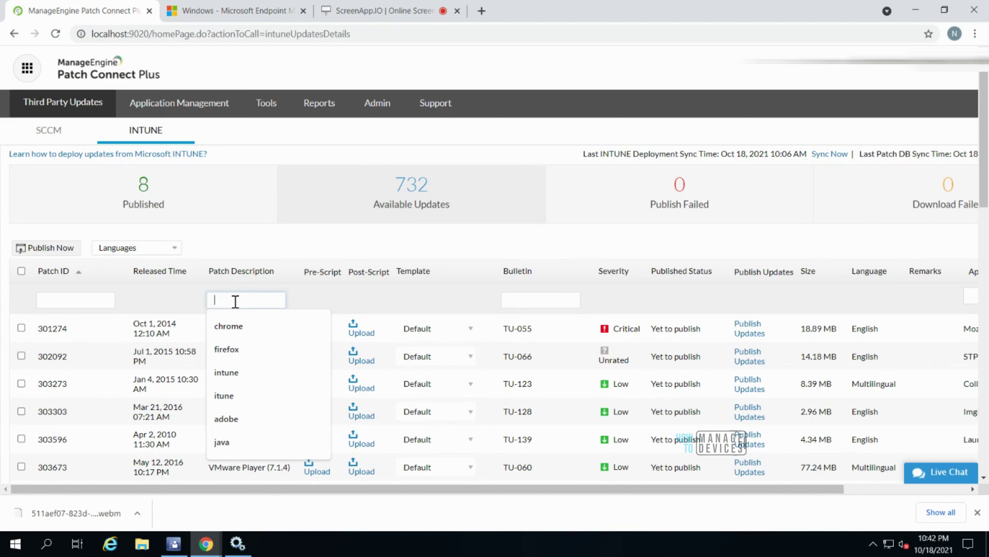
pyautogui.write('oracle')
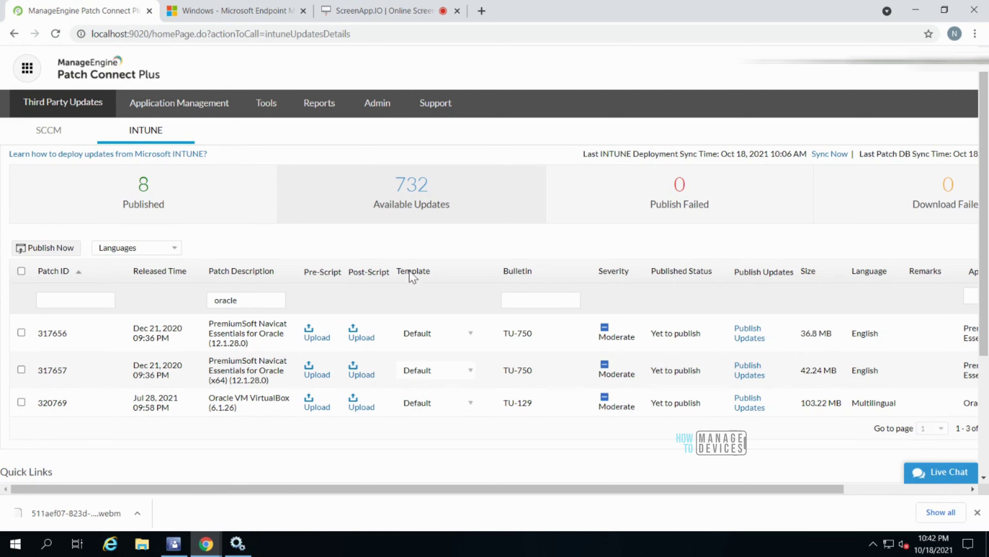
# - Show the SCCM application management page and look through its created and available applications
pyautogui.click(203, 105)
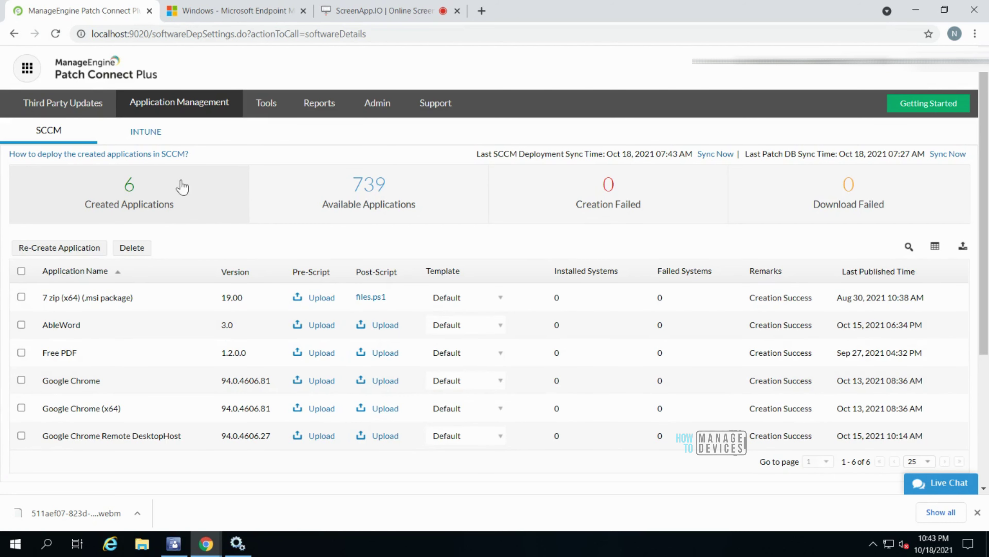
pyautogui.click(361, 199)
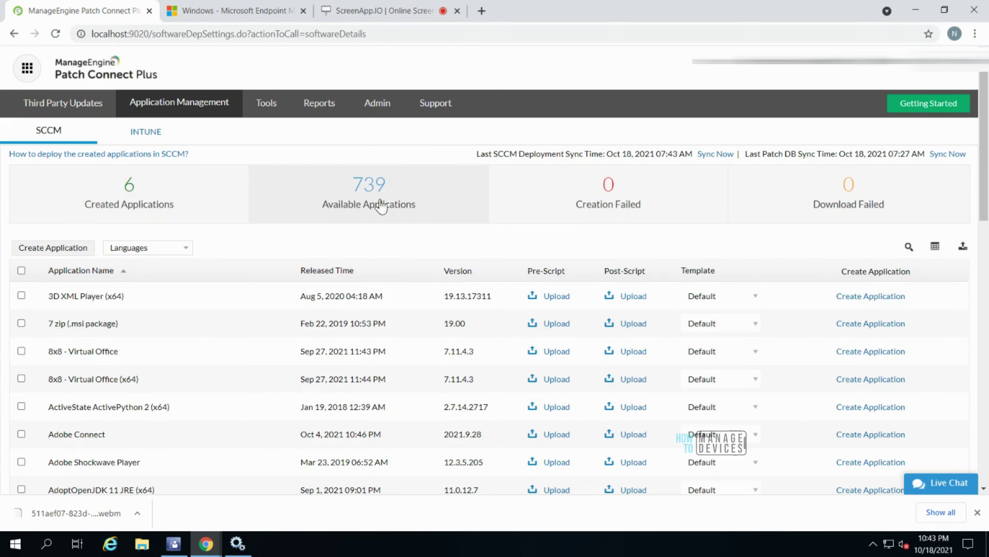
pyautogui.moveTo(987, 208); pyautogui.dragTo(987, 179)
# - Review the Intune applications by status: created, available, creation failed and download failed
pyautogui.click(148, 133)
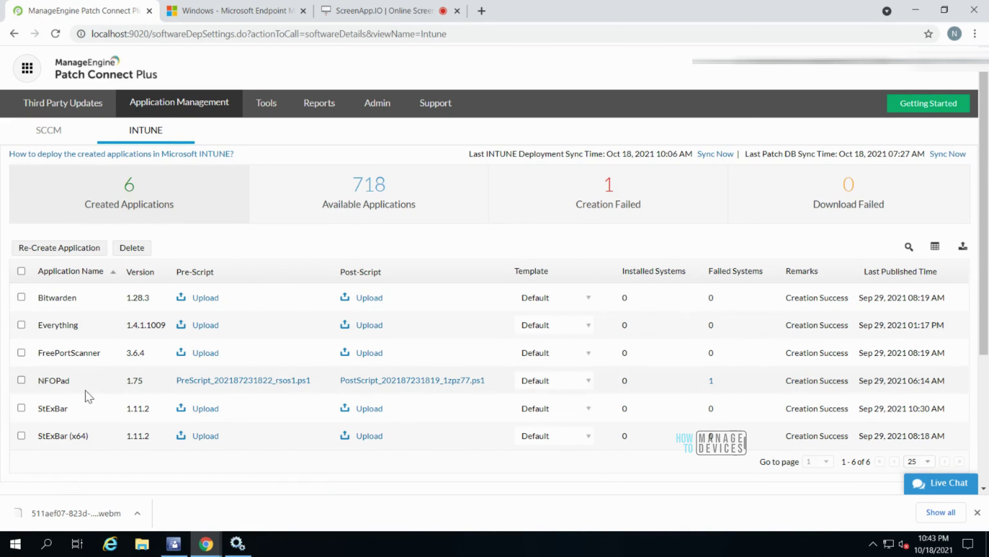
pyautogui.click(374, 200)
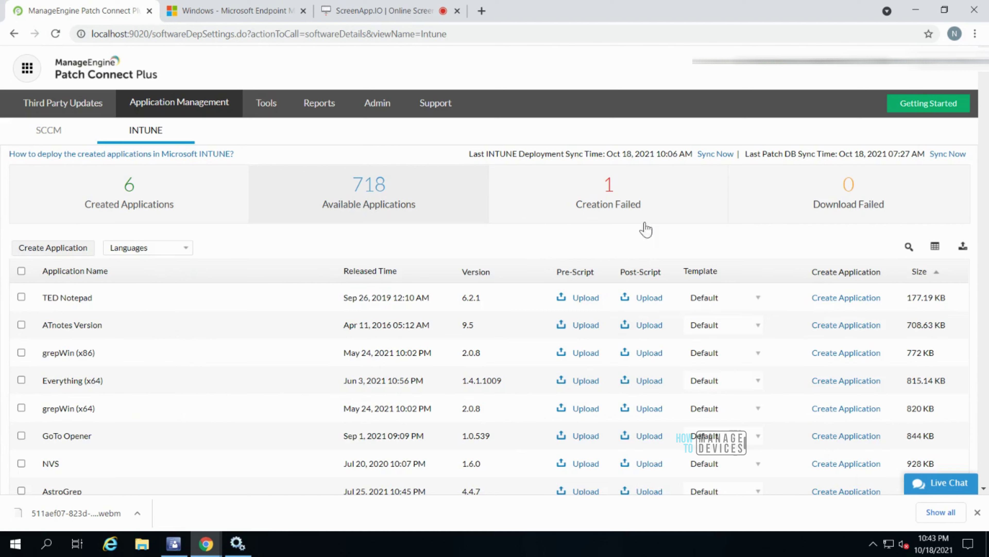
pyautogui.click(617, 212)
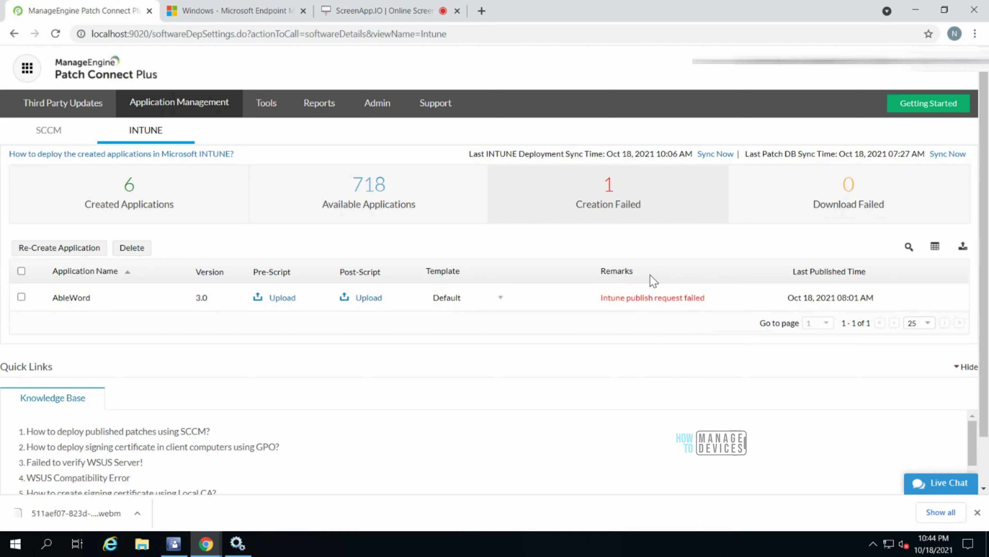
pyautogui.click(866, 206)
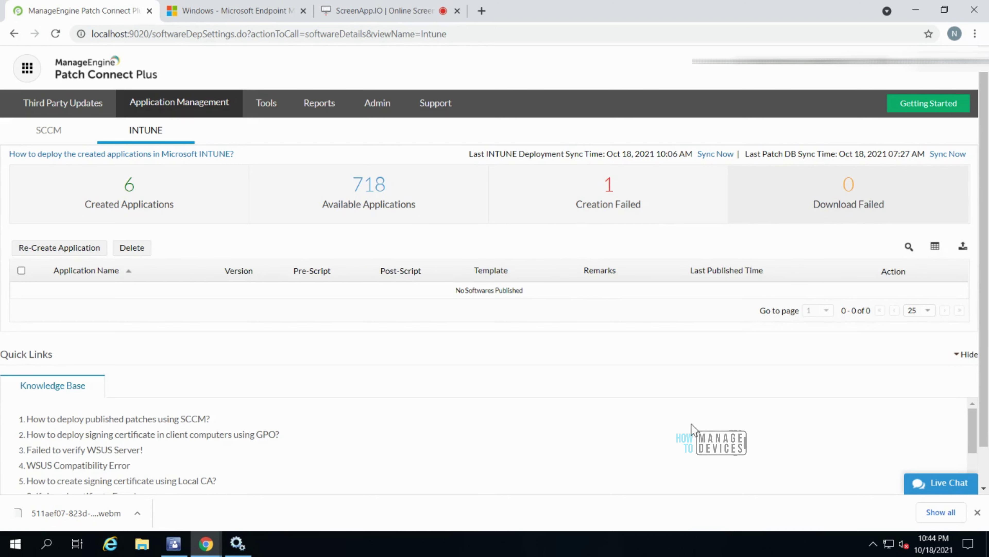
# - Publish the available third-party update Mozilla Thunderbird ESR (17.0.11) to Intune and confirm the publishing
pyautogui.click(51, 109)
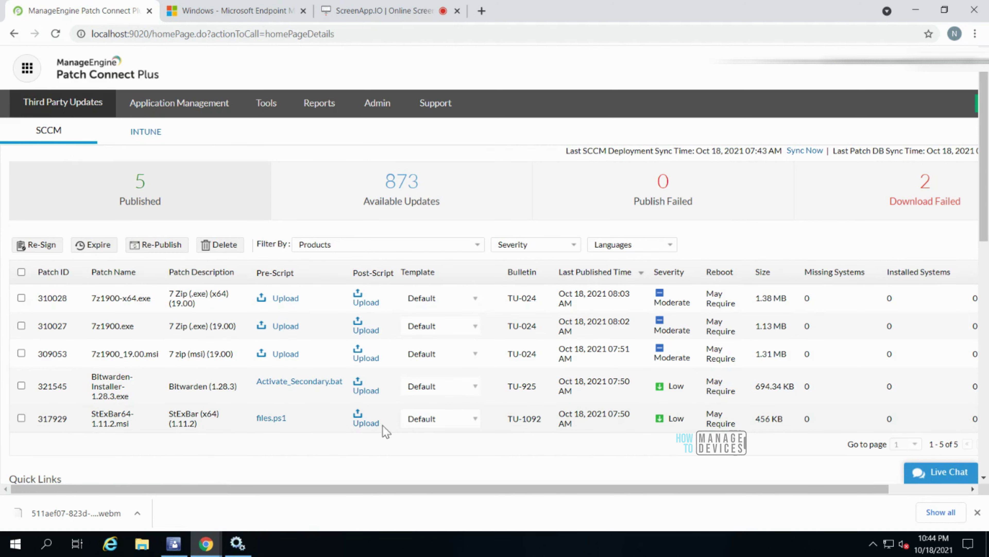
pyautogui.click(146, 132)
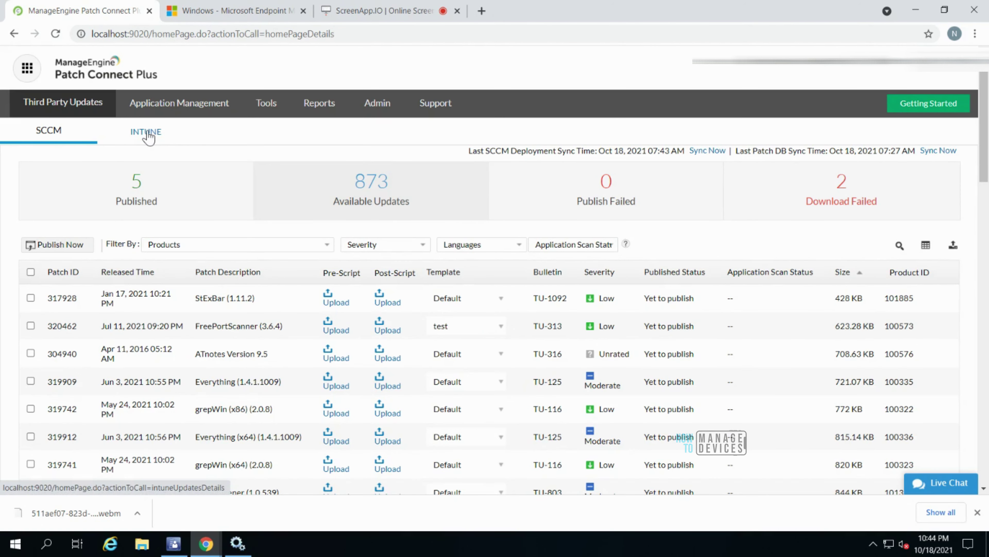
pyautogui.click(147, 134)
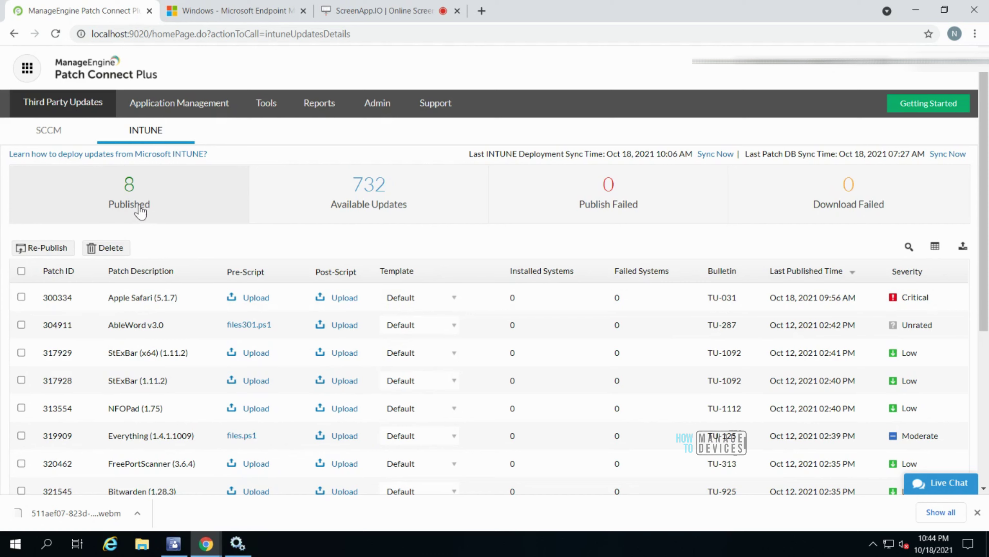
pyautogui.click(381, 211)
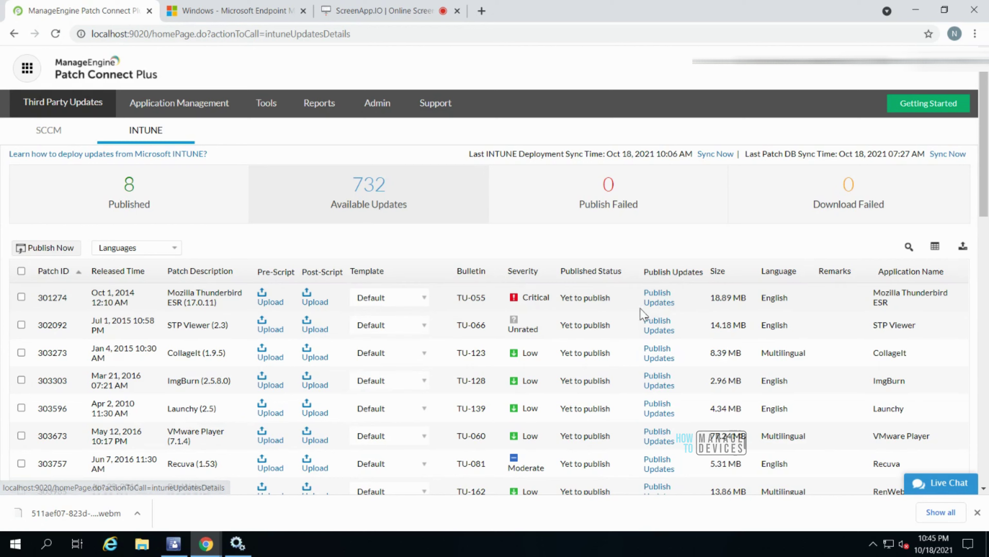
pyautogui.click(659, 302)
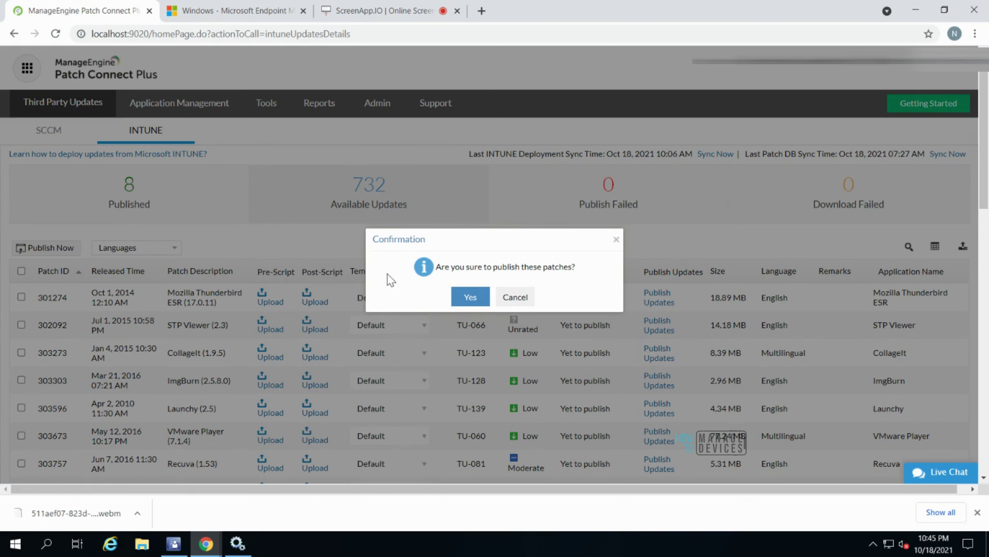
pyautogui.click(471, 296)
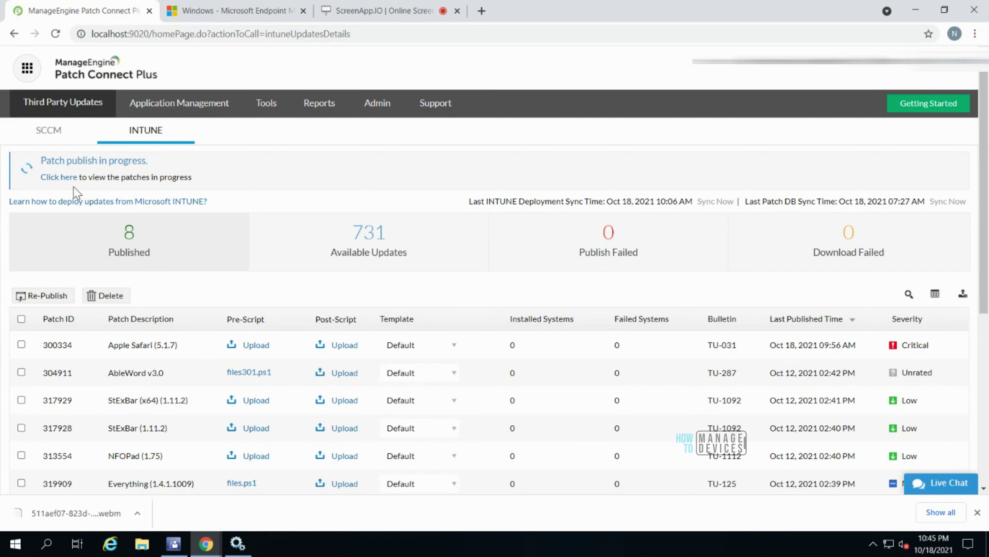
# - View the Intune patches whose publishing is in progress, and close the list
pyautogui.click(60, 180)
pyautogui.click(58, 179)
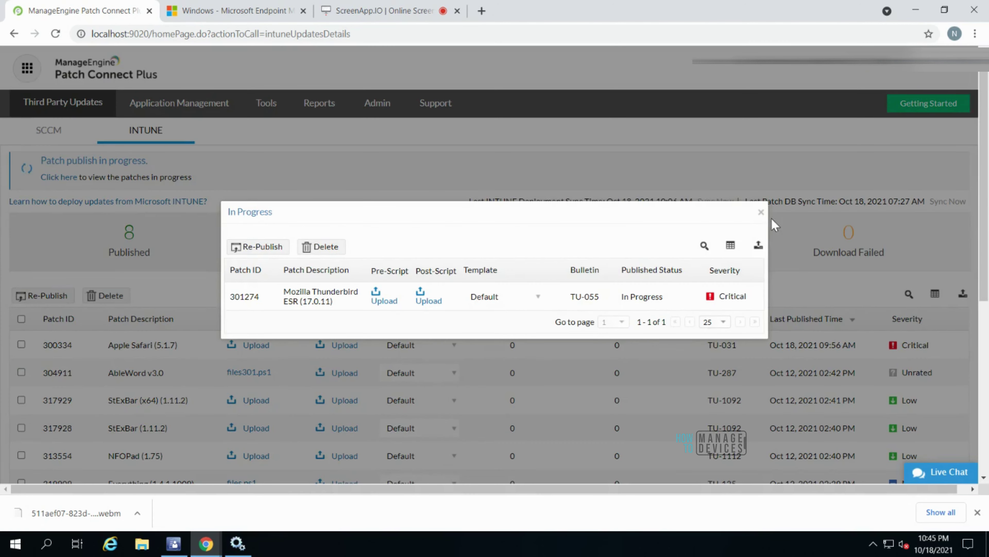
pyautogui.click(761, 212)
pyautogui.click(760, 215)
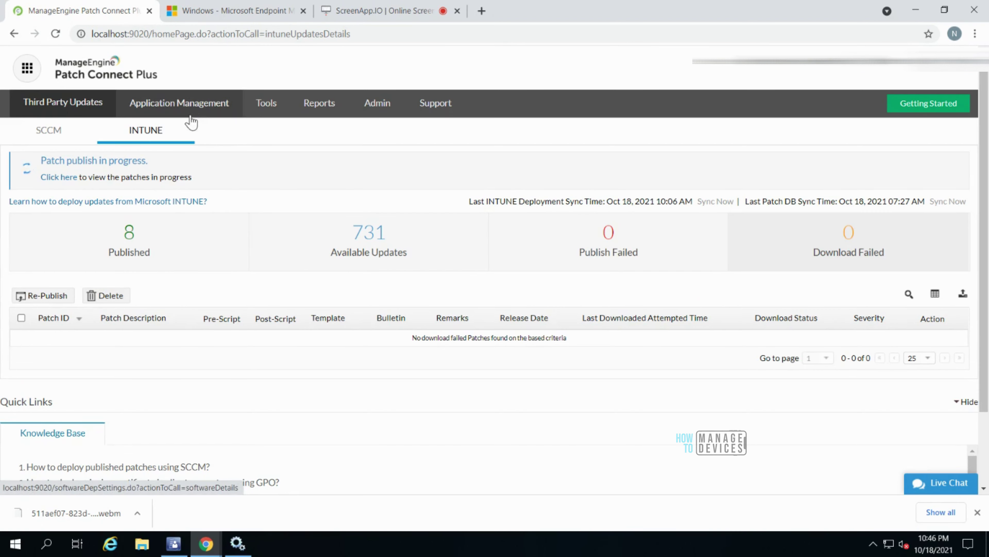
# - Review the SCCM updates that failed to download and inspect the manual upload details for TED Notepad (6.2.1) without uploading a file
pyautogui.click(39, 134)
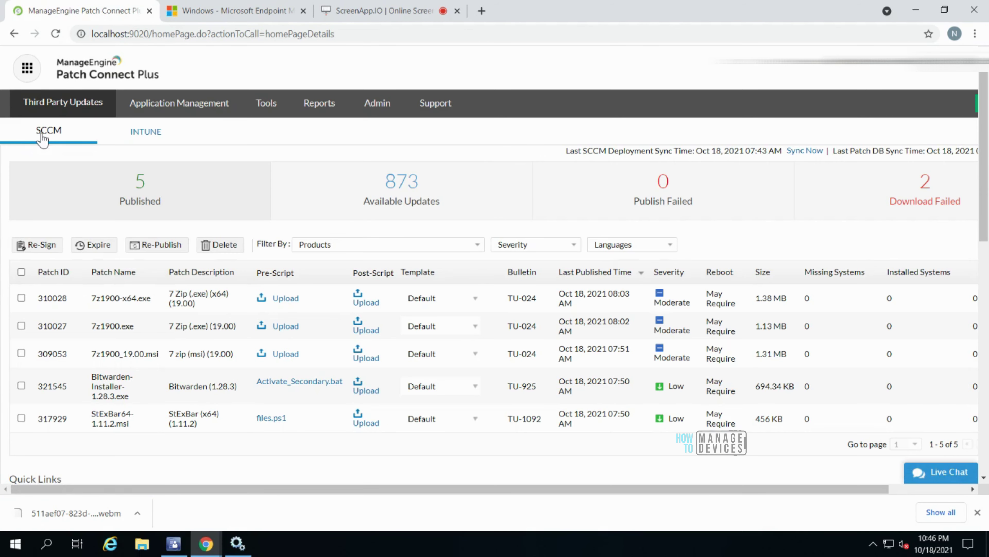
pyautogui.click(926, 202)
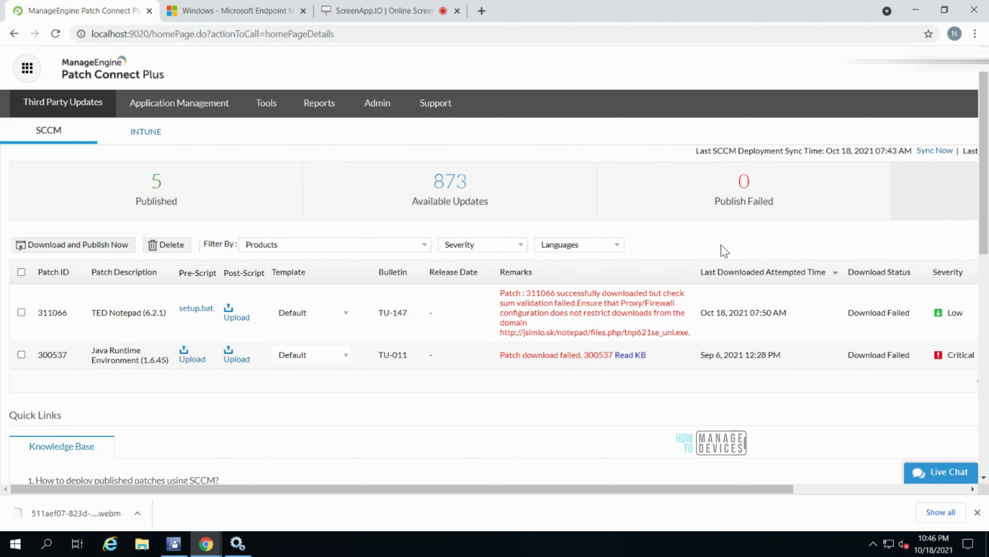
pyautogui.moveTo(776, 489); pyautogui.dragTo(974, 514)
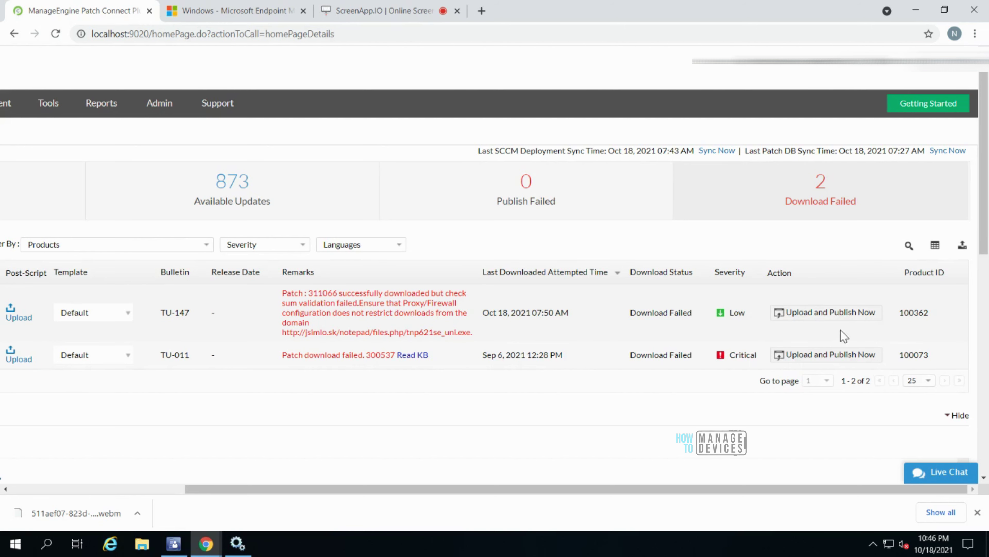
pyautogui.click(819, 320)
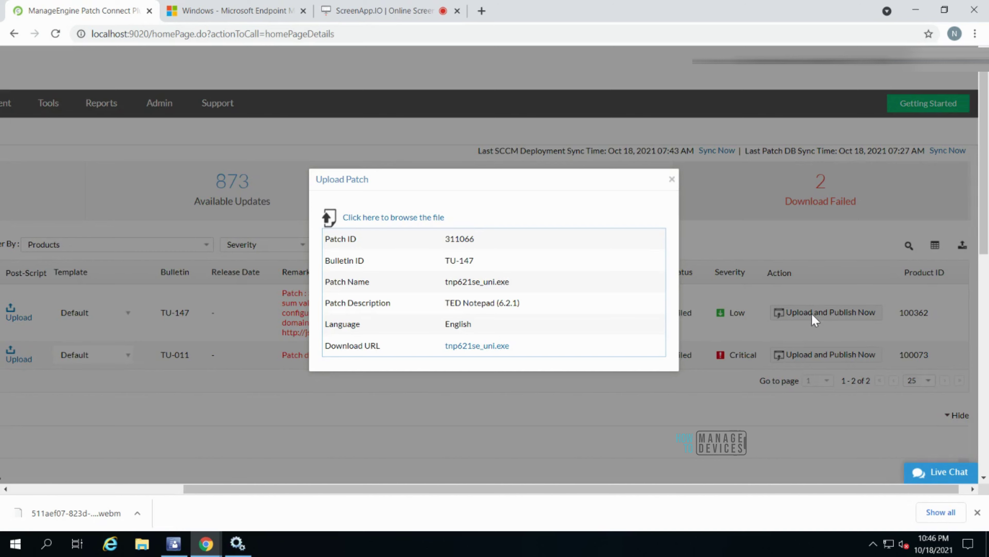
pyautogui.click(673, 182)
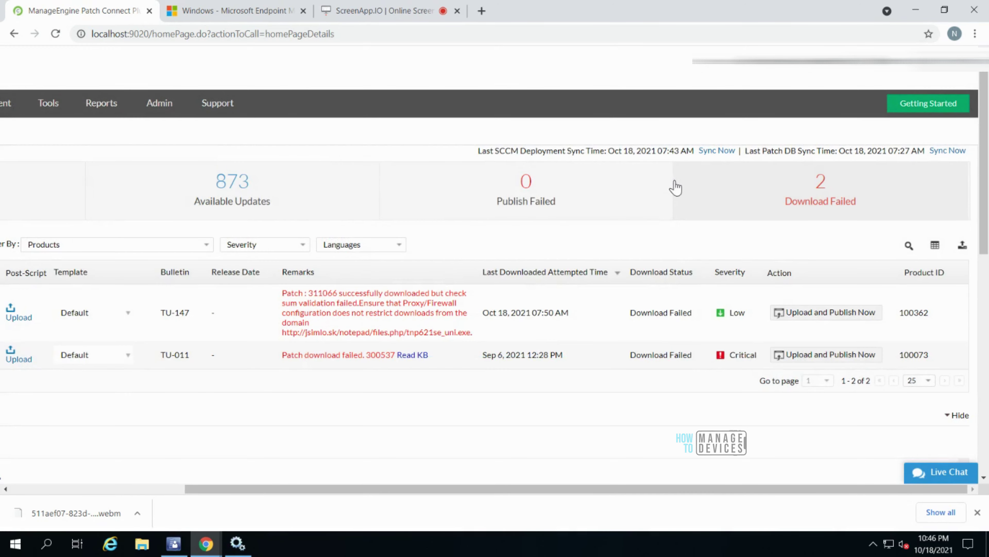
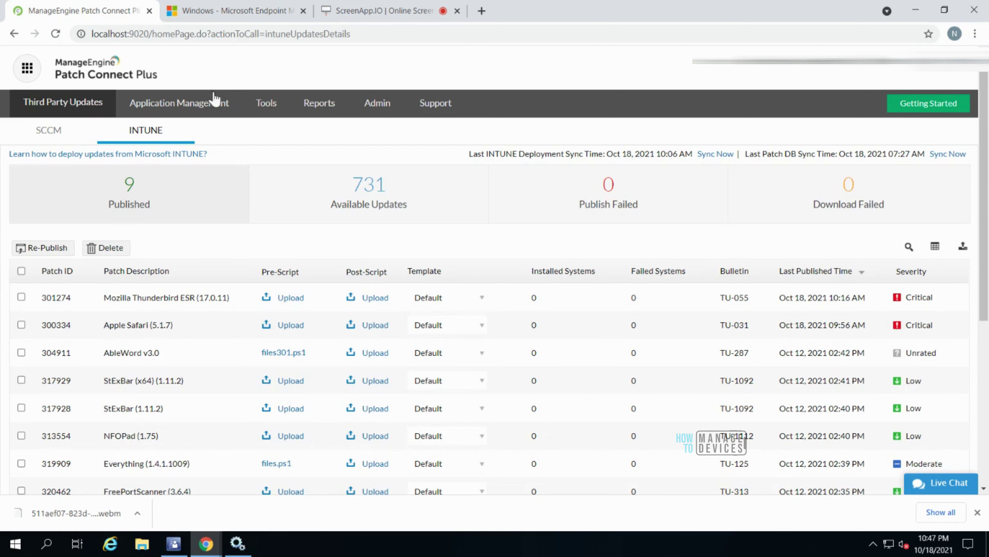
# - Switch to Microsoft Endpoint Manager, search the Windows apps for "moz" and view the column options without changing them
pyautogui.click(219, 11)
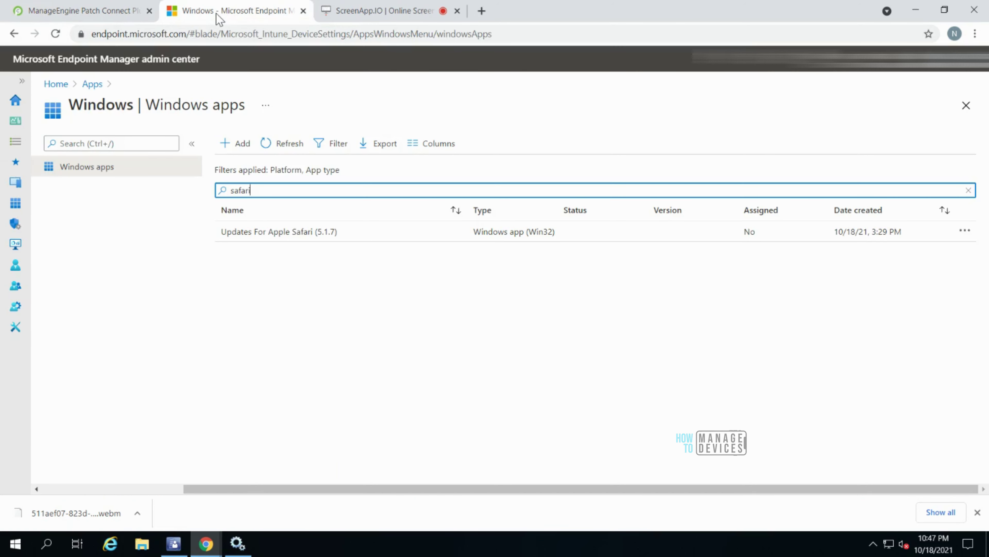
pyautogui.moveTo(261, 191); pyautogui.dragTo(197, 195)
pyautogui.write('mo')
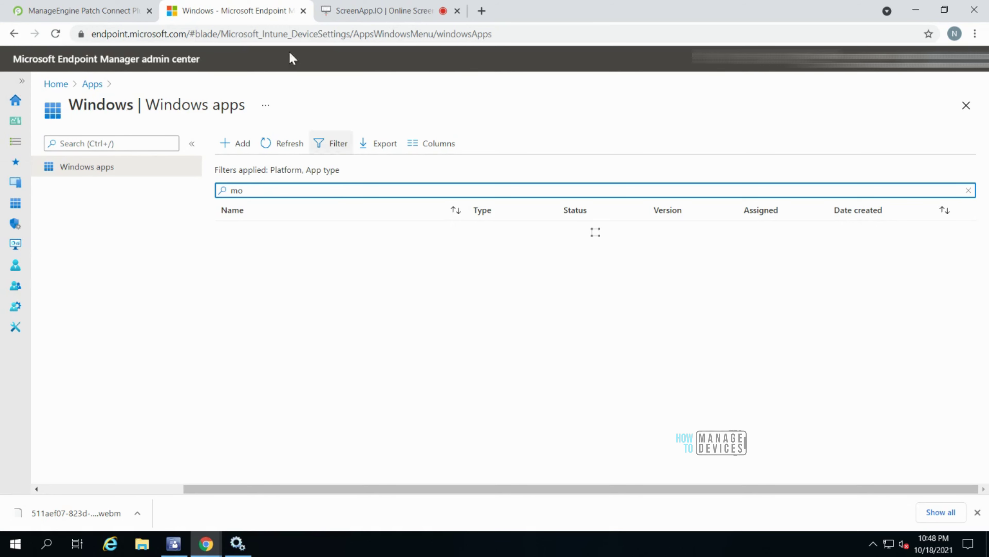
pyautogui.click(119, 12)
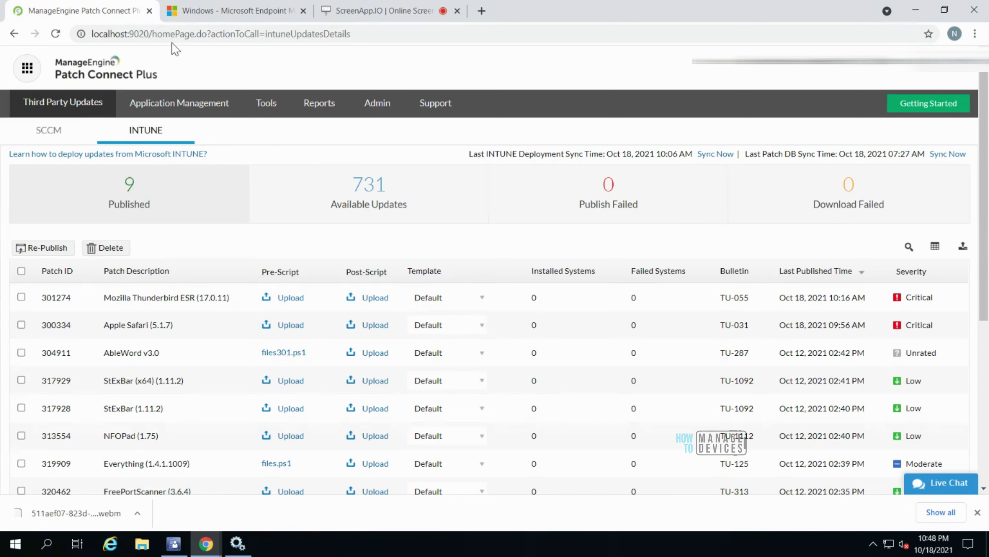
pyautogui.click(195, 11)
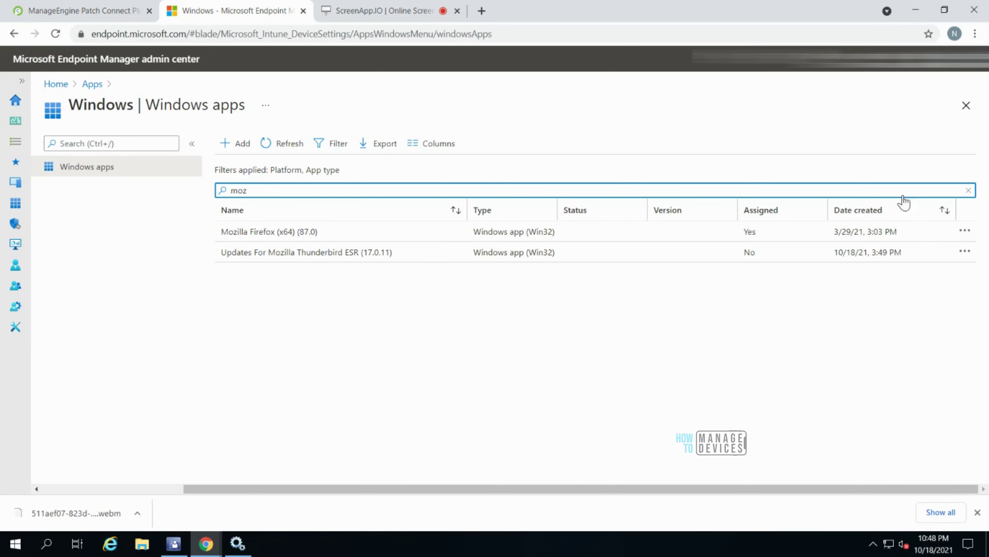
pyautogui.click(442, 147)
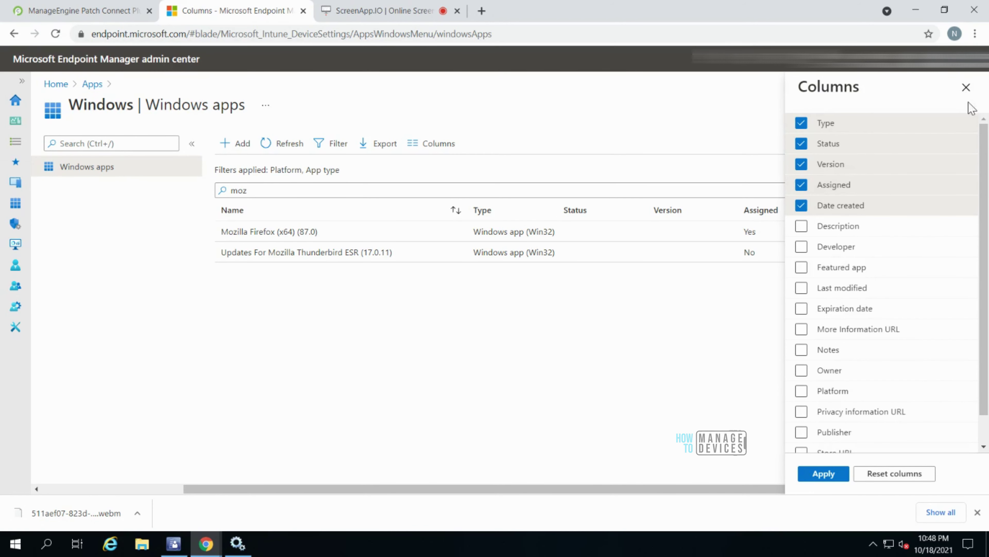
pyautogui.click(967, 88)
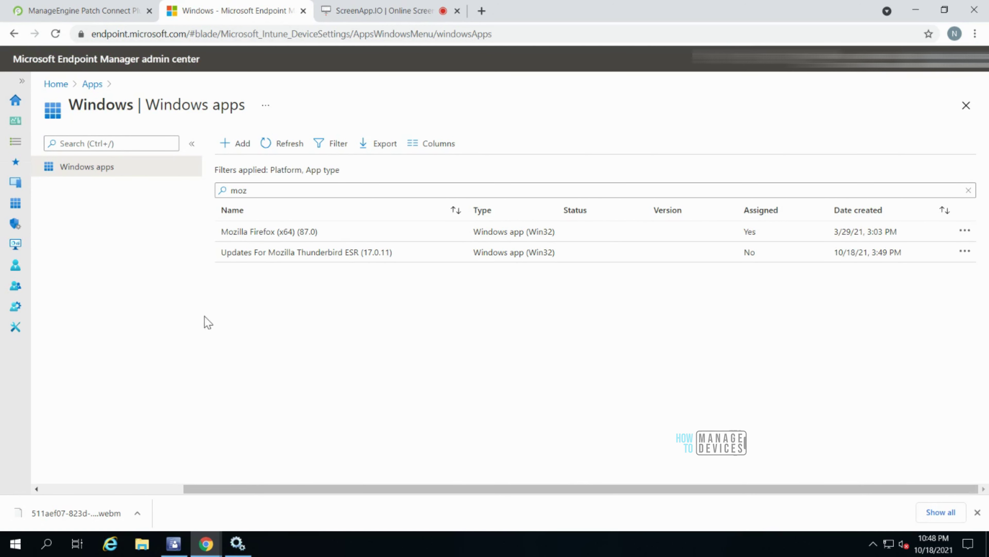
# - Back in Patch Connect Plus, create the Keepass 1 (.msi) application for Intune and view the applications in progress
pyautogui.click(100, 11)
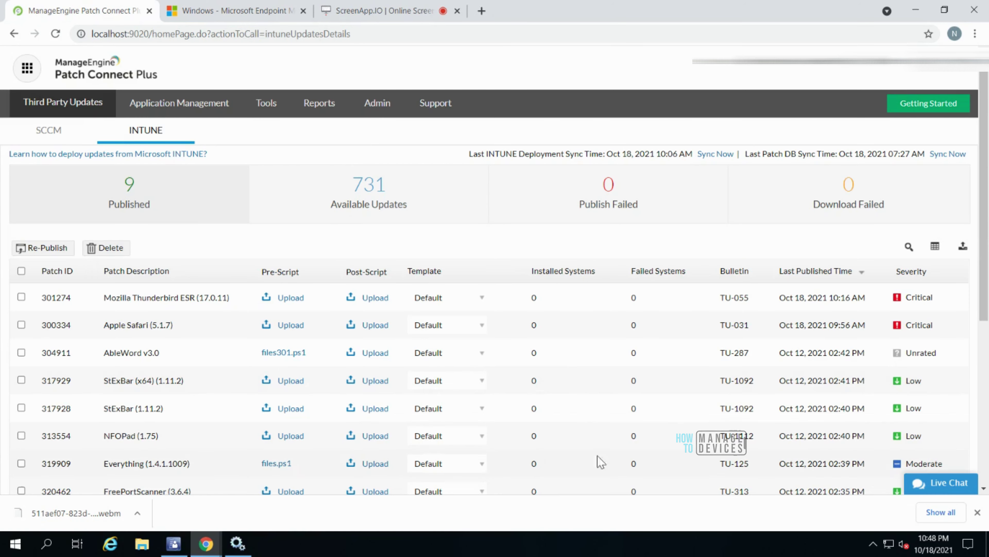
pyautogui.click(171, 111)
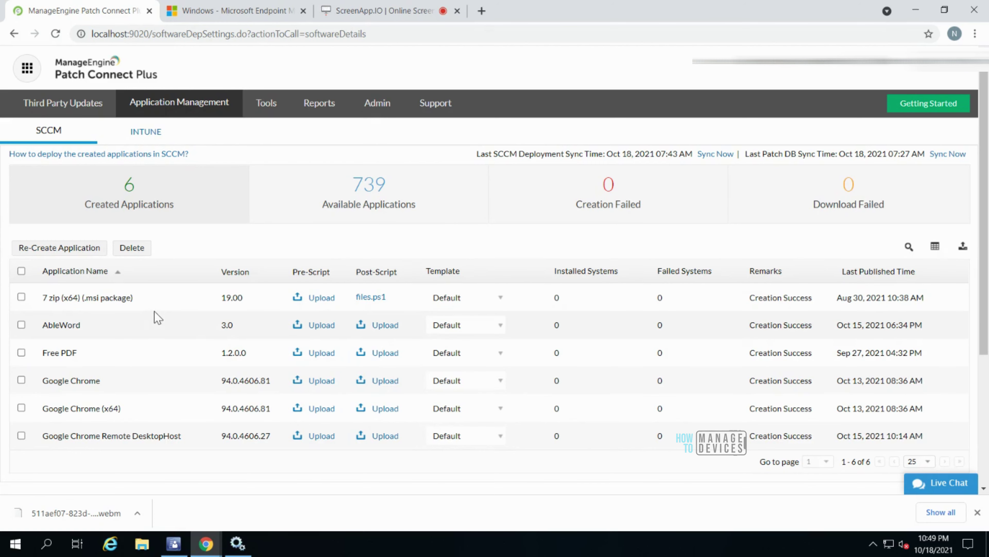
pyautogui.click(146, 133)
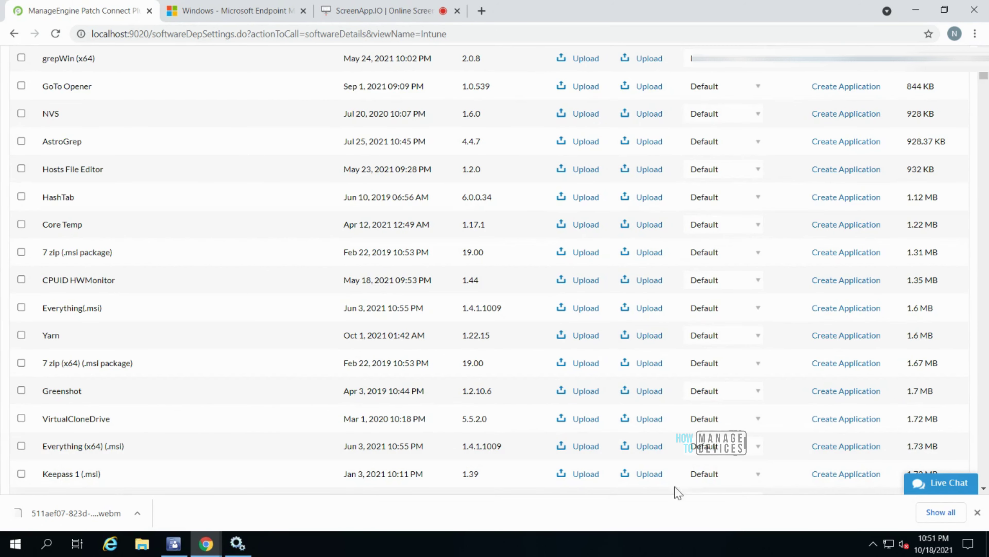
pyautogui.click(850, 476)
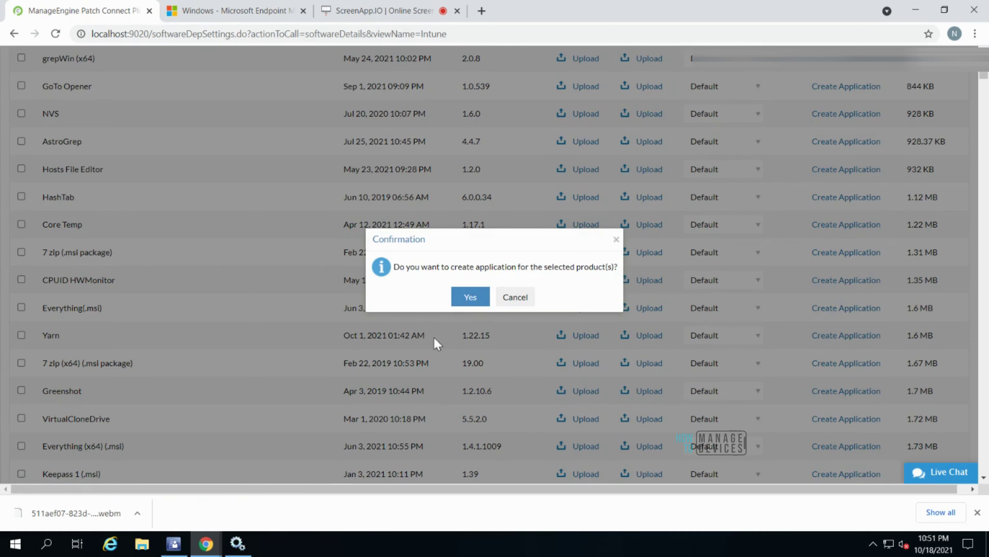
pyautogui.click(475, 299)
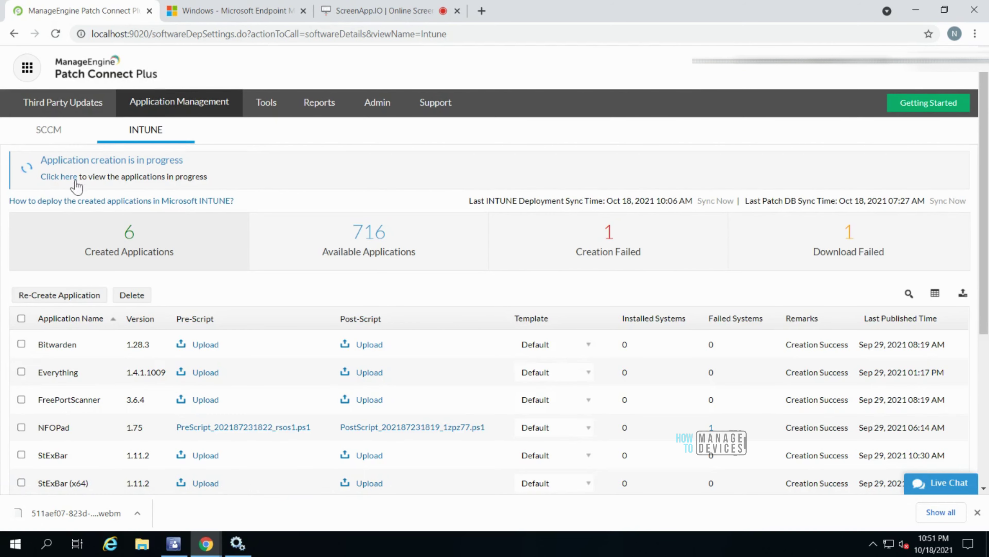
pyautogui.click(52, 179)
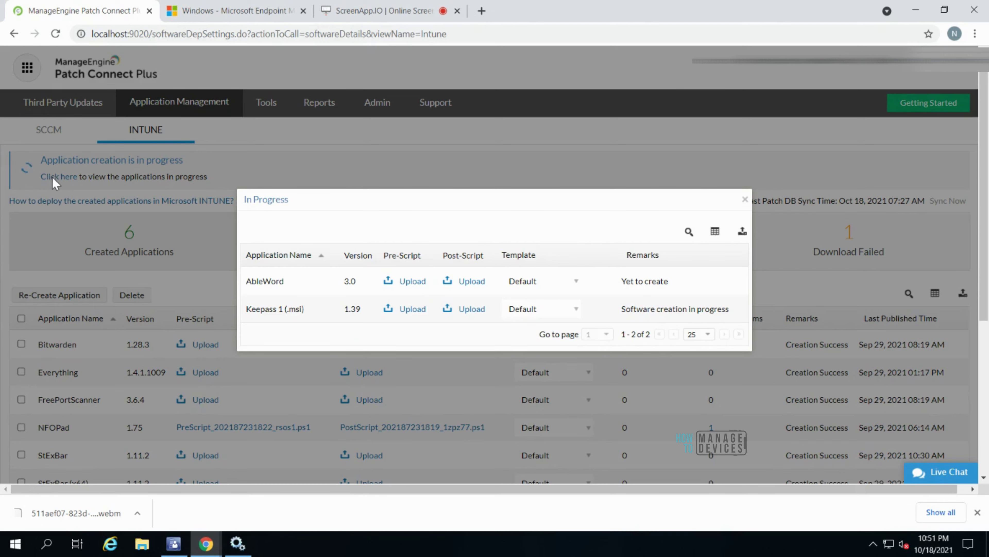
pyautogui.click(744, 202)
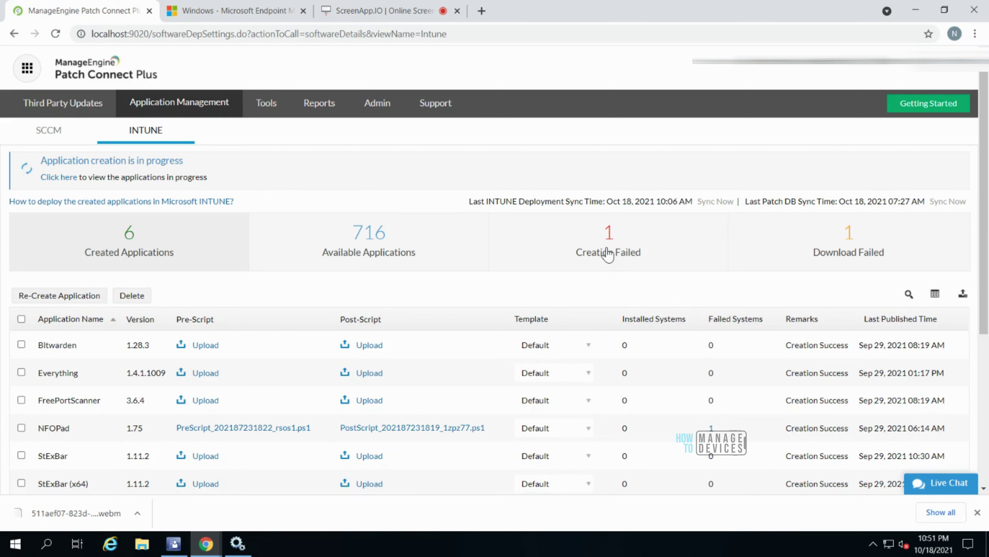
# - Switch to Microsoft Endpoint Manager and search the Windows apps for "key"
pyautogui.click(246, 15)
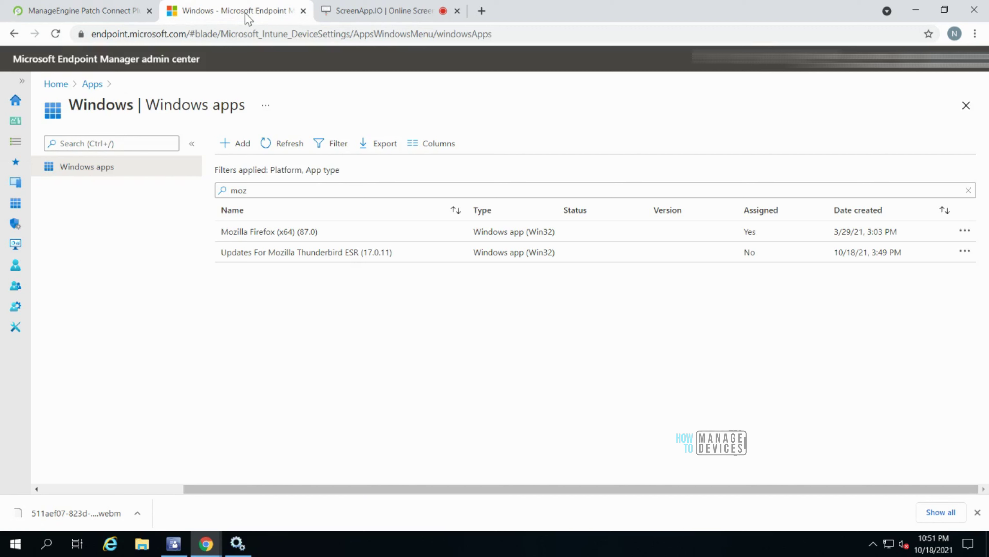
pyautogui.moveTo(266, 190); pyautogui.dragTo(220, 189)
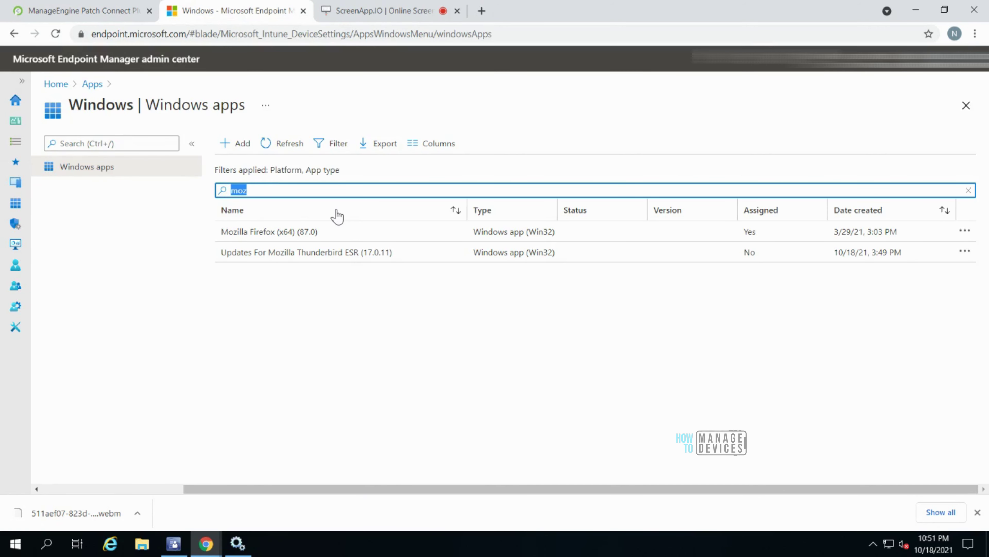
pyautogui.write('key')
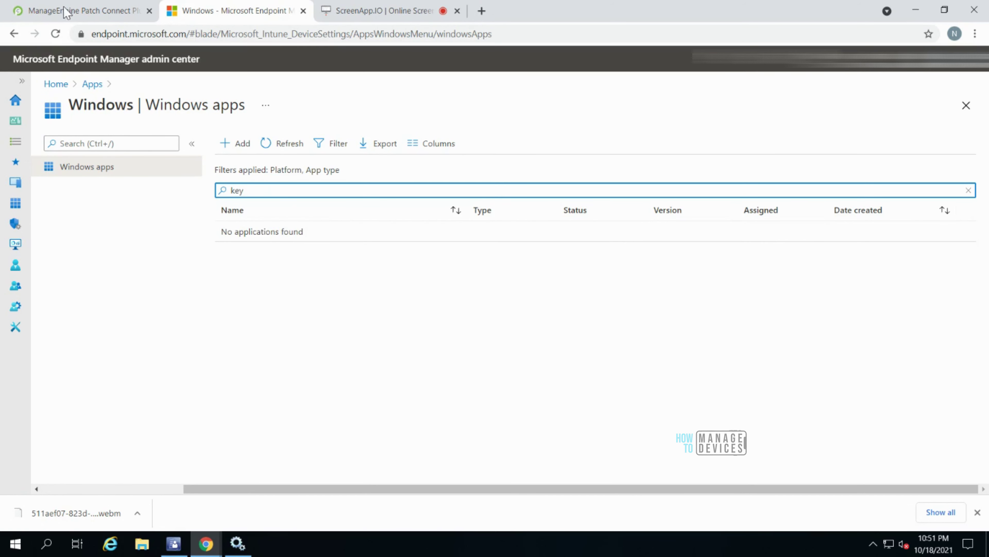
# - Check the created Intune applications in Patch Connect Plus, and search the Windows apps in Microsoft Endpoint Manager for "kee"
pyautogui.click(70, 13)
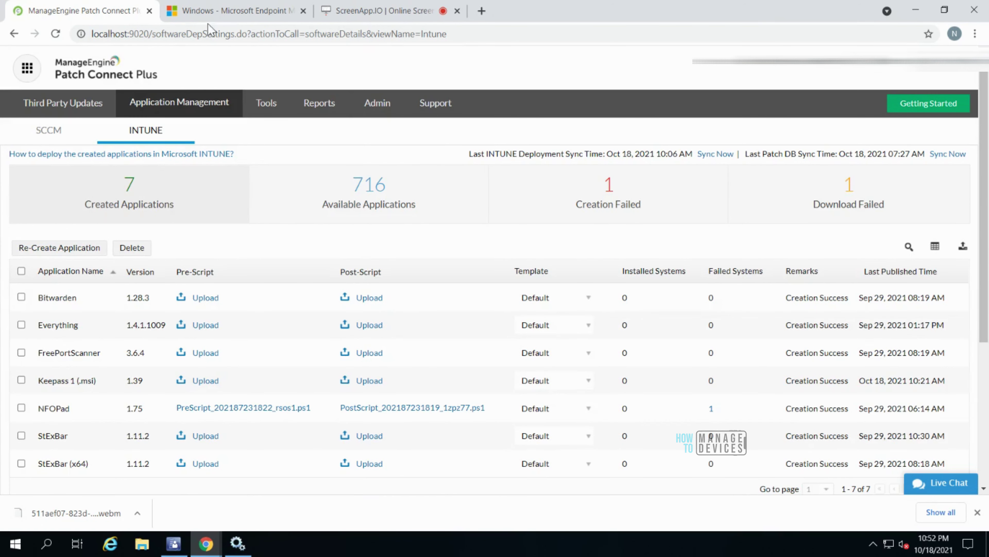
pyautogui.click(213, 16)
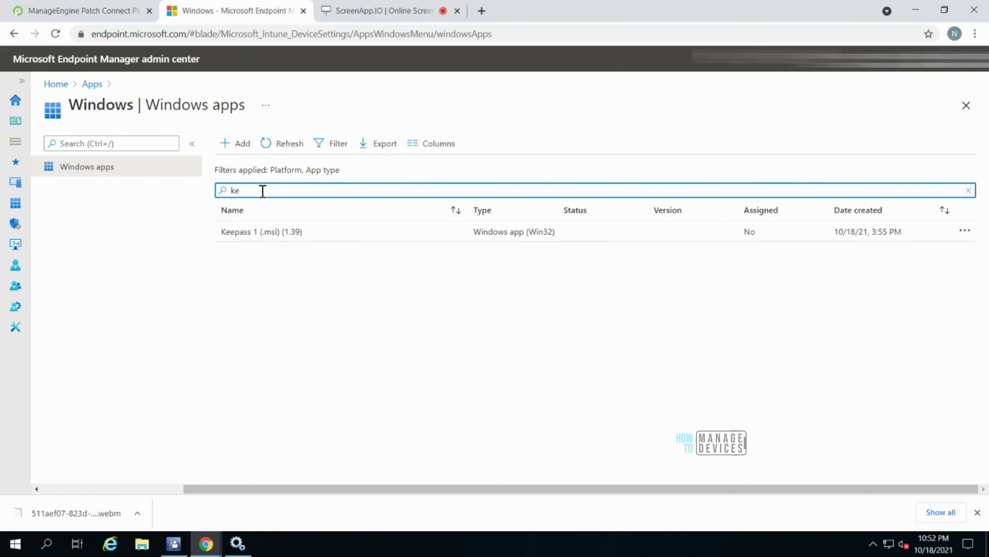
pyautogui.write('e')
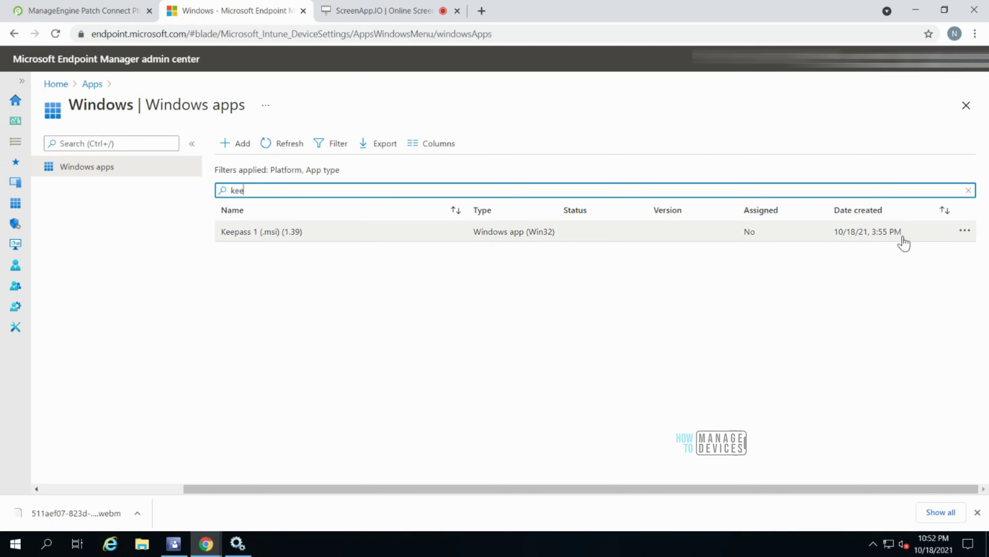
# - Open the properties of the Keepass 1 (.msi) (1.39) app and examine its program settings, highlighting the uninstall command
pyautogui.click(268, 231)
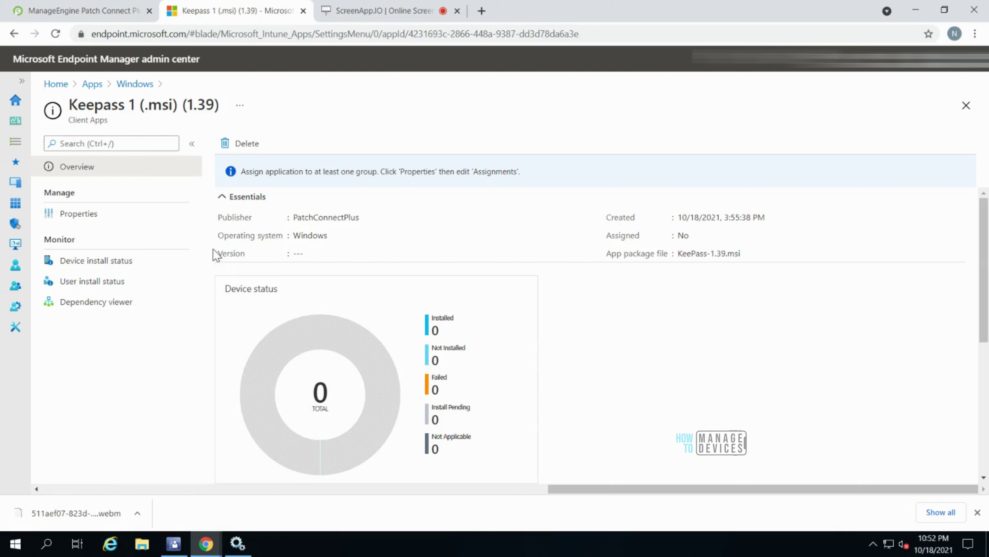
pyautogui.click(74, 215)
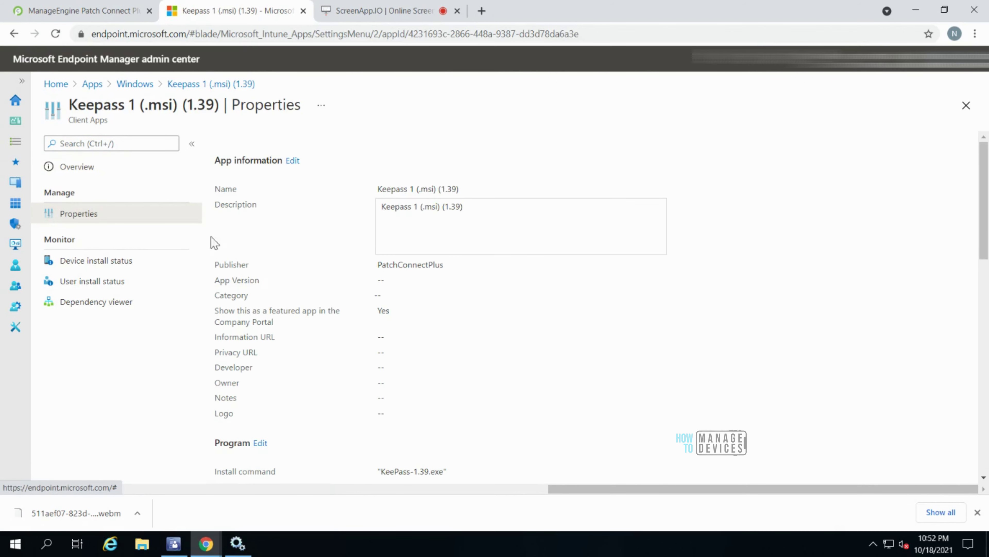
pyautogui.scroll(-3, 608, 320)
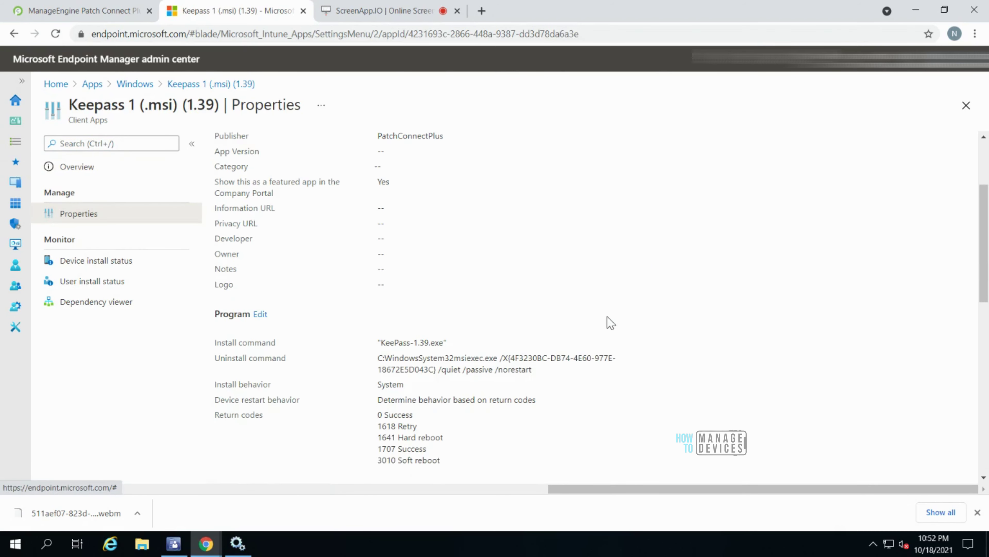
pyautogui.scroll(-2, 615, 325)
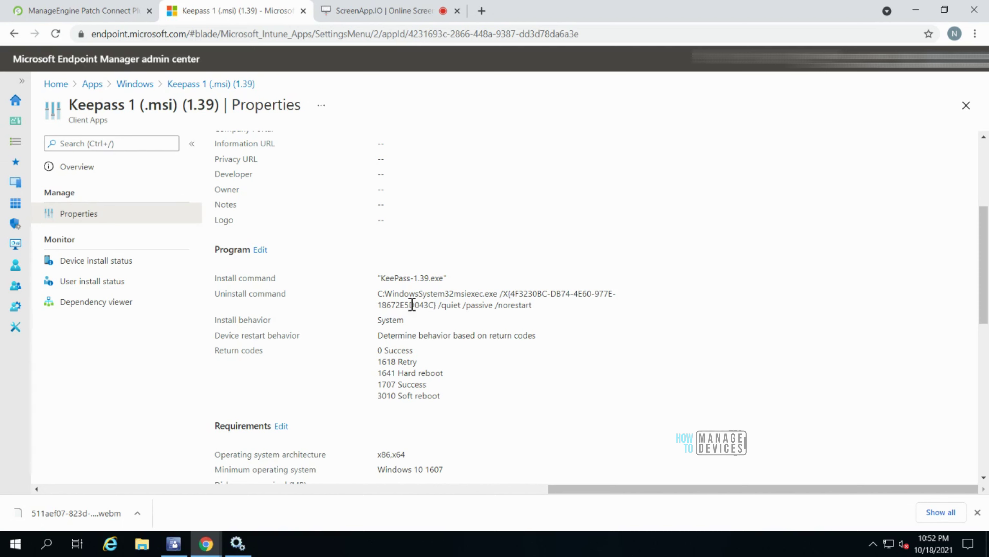
pyautogui.moveTo(381, 294); pyautogui.dragTo(555, 319)
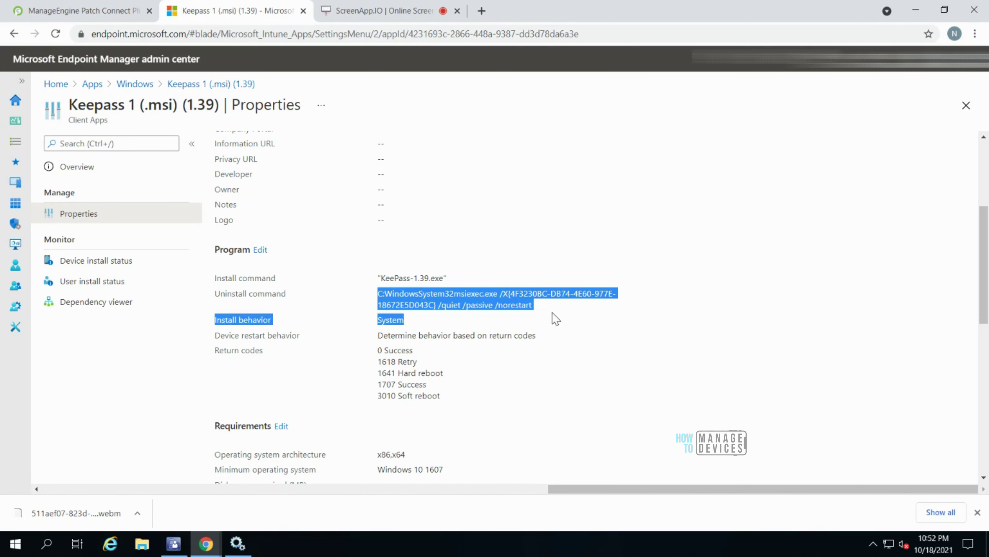
pyautogui.click(559, 309)
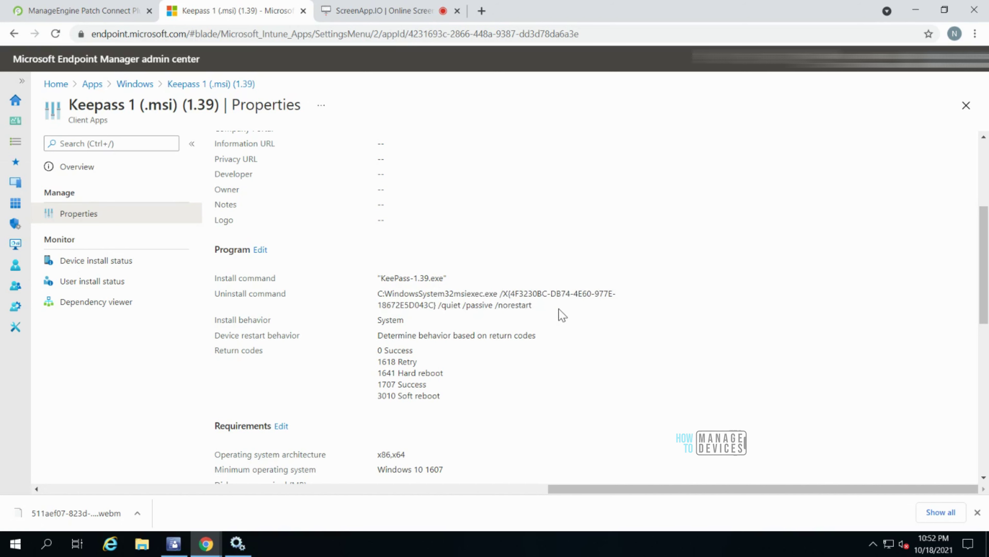
pyautogui.moveTo(548, 314); pyautogui.dragTo(375, 295)
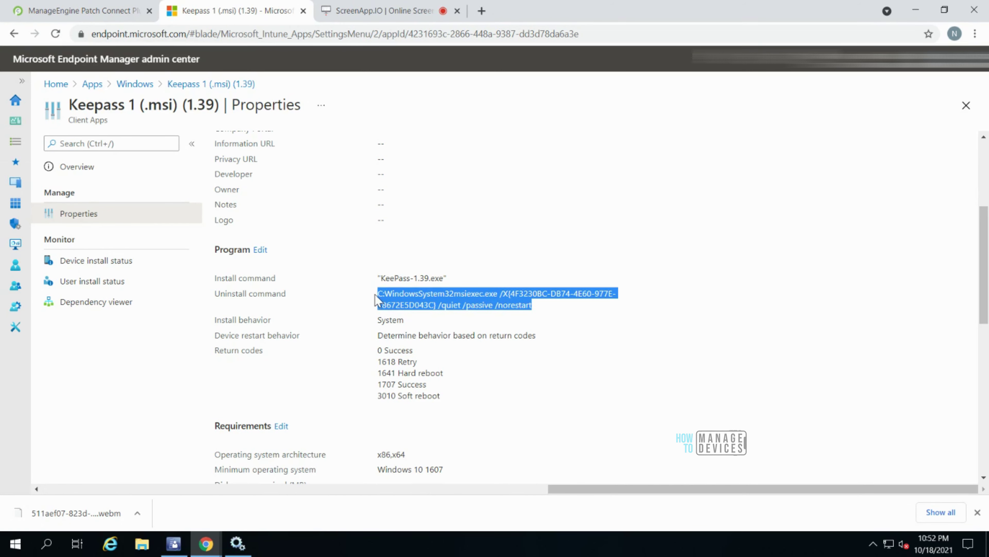
pyautogui.click(545, 311)
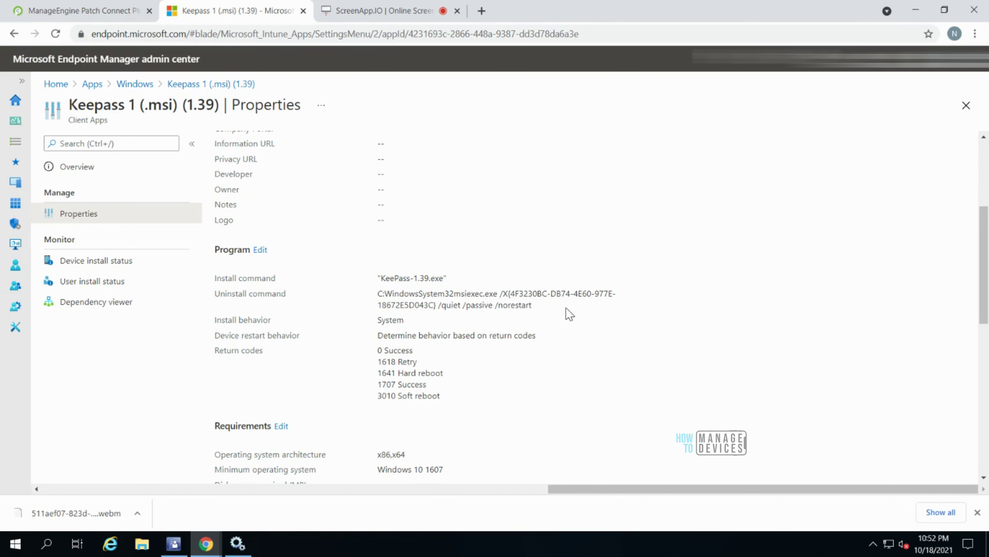
pyautogui.moveTo(534, 306); pyautogui.dragTo(382, 294)
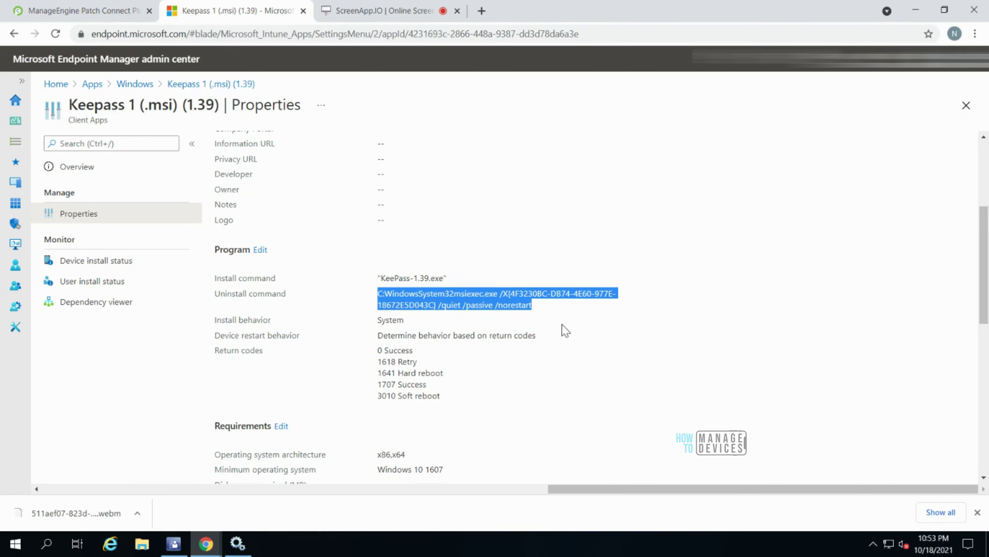
# - Open the Keepass app's assignments, view the groups available for a required assignment, and cancel without assigning any
pyautogui.scroll(-3, 612, 333)
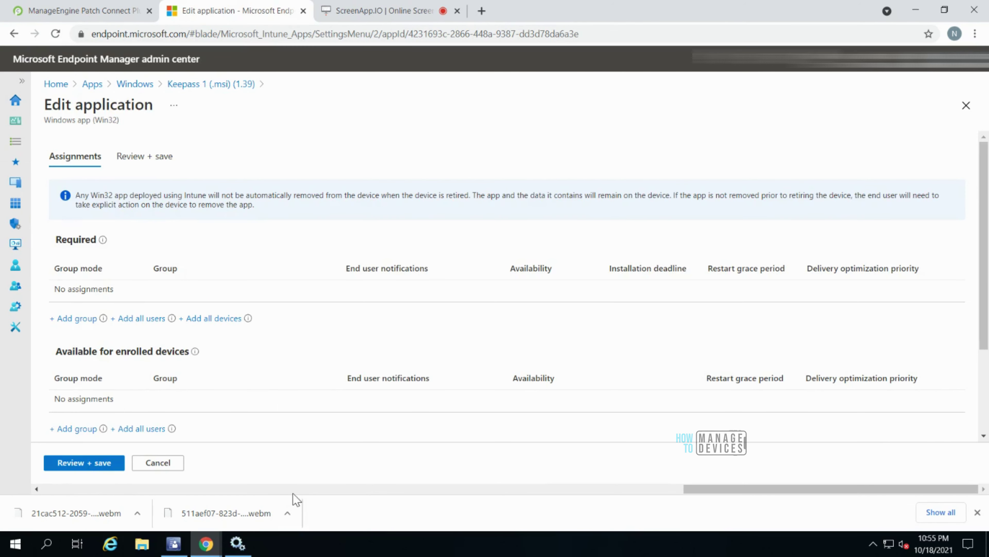
pyautogui.click(76, 321)
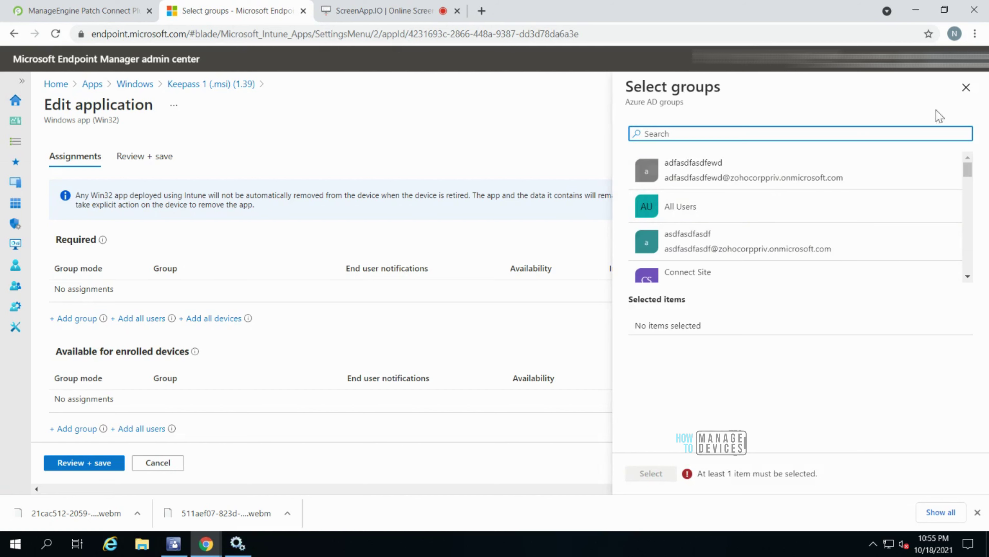
pyautogui.click(966, 87)
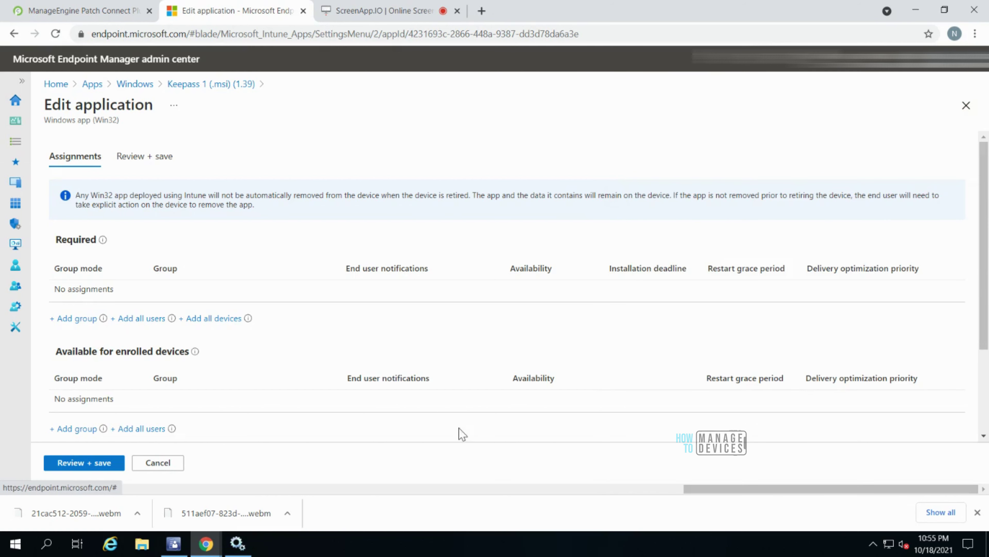
pyautogui.click(158, 463)
# - Switch to Patch Connect Plus and review the Intune applications whose download or creation failed, returning to the created applications
pyautogui.hotkey('ctrl', 'shift', 'Tab')
pyautogui.scroll(1, 982, 331)
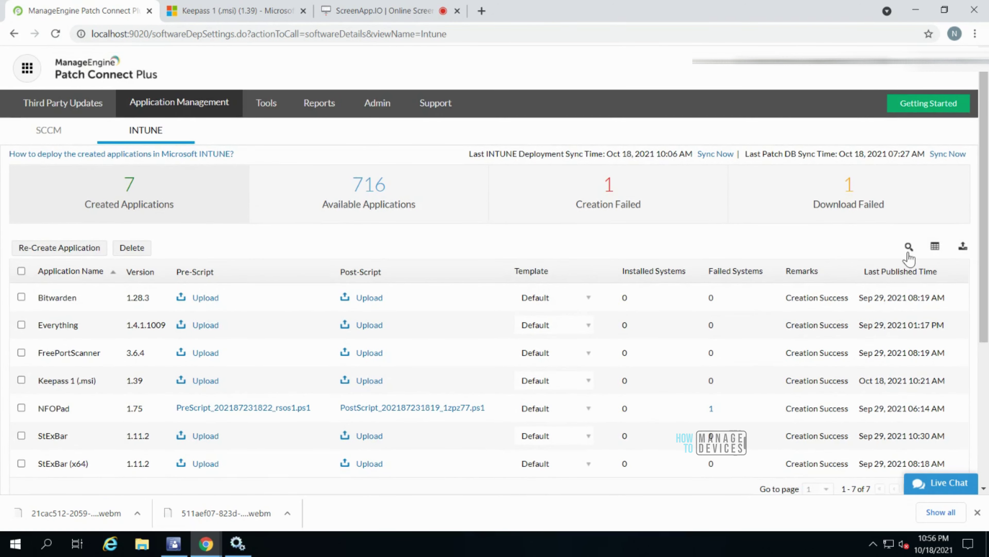
pyautogui.click(847, 210)
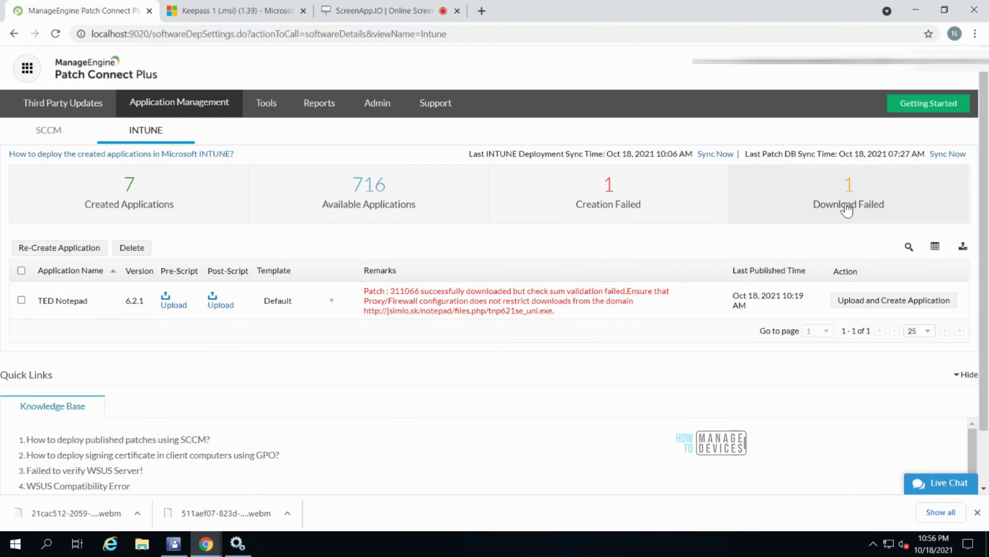
pyautogui.click(616, 212)
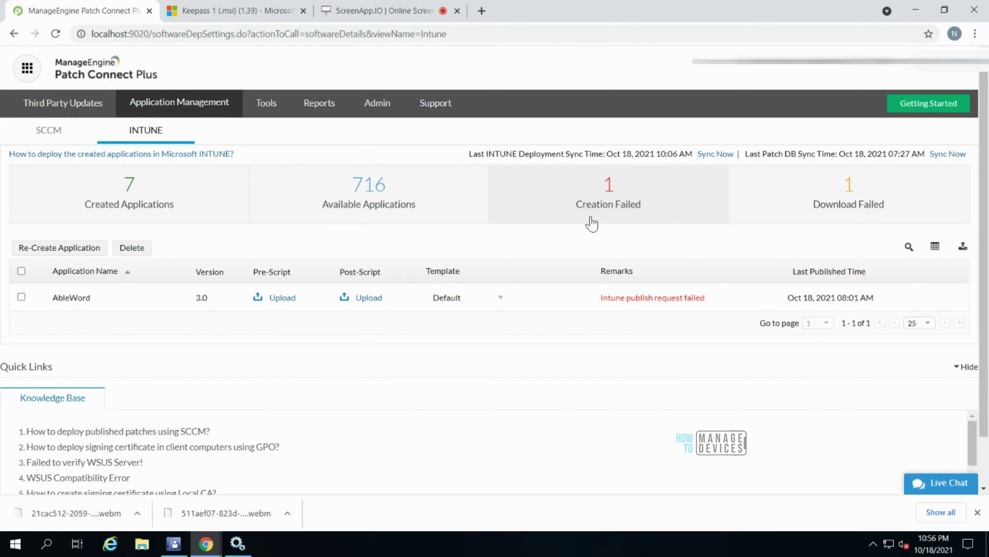
pyautogui.click(868, 211)
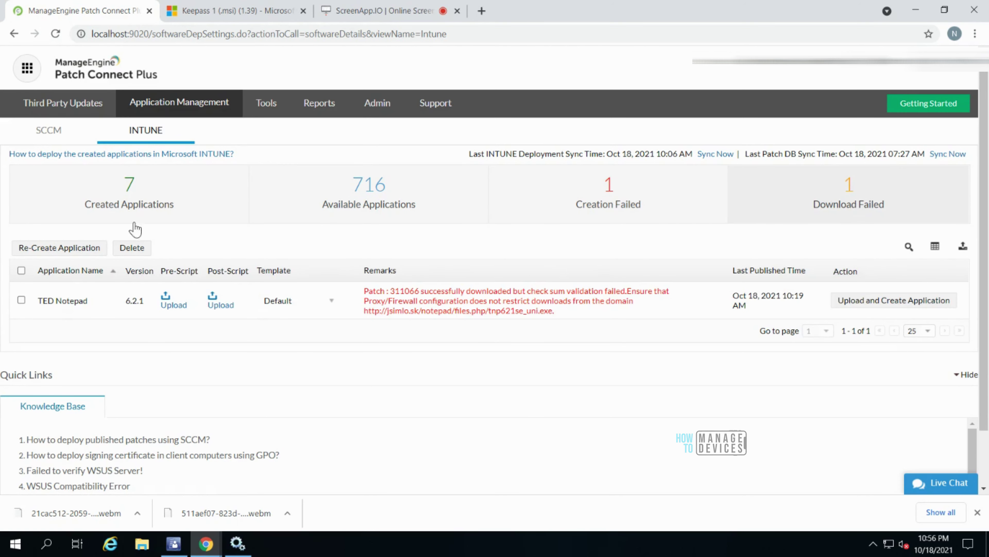
pyautogui.click(133, 213)
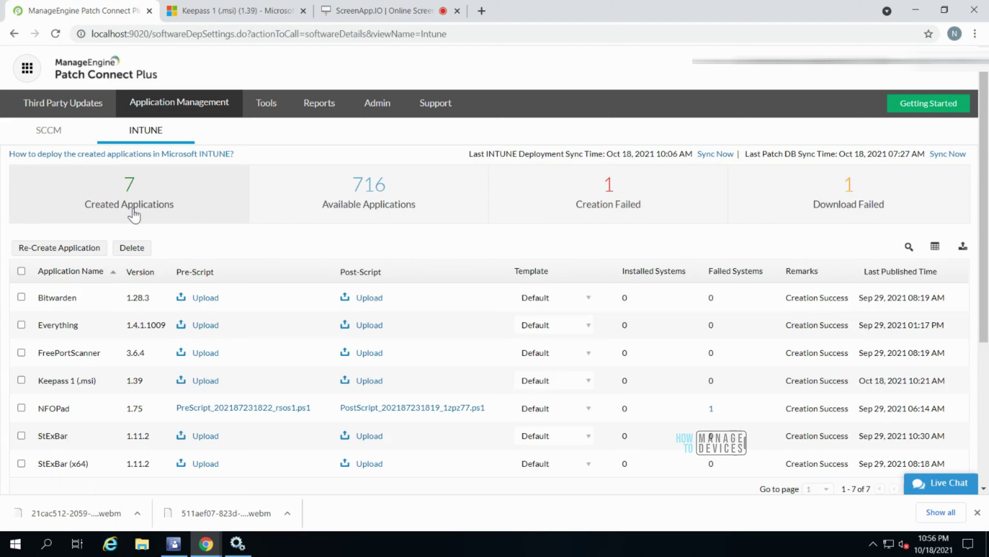